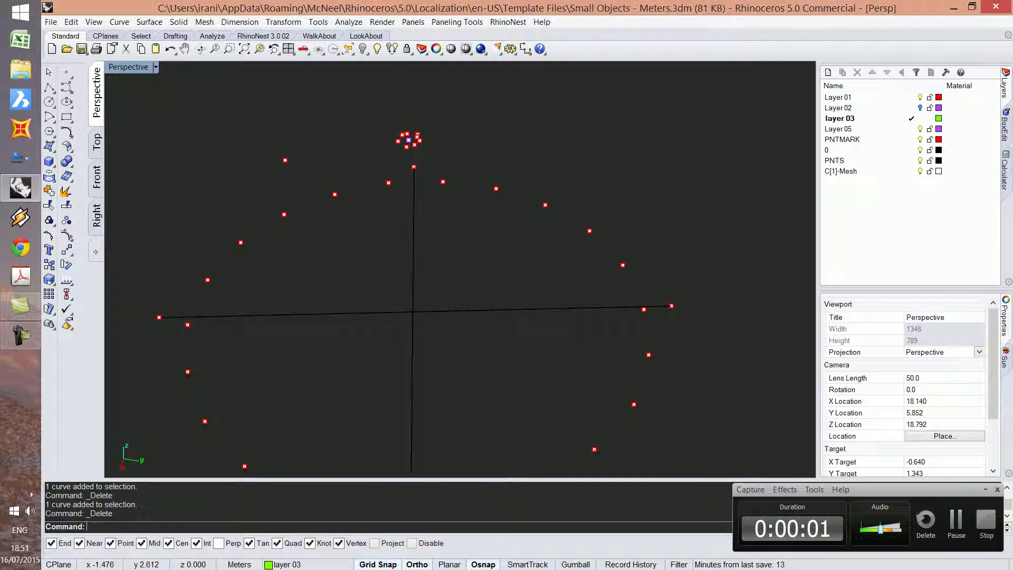
- Examine the ring of imported points, the small upper point cluster and the two crossing lines from several angles
right_drag(528, 224, 446, 212)
scroll(534, 211, down, 4)
right_drag(323, 269, 373, 276)
scroll(373, 277, up, 4)
right_drag(364, 175, 288, 182)
scroll(287, 182, down, 4)
right_drag(404, 287, 388, 298)
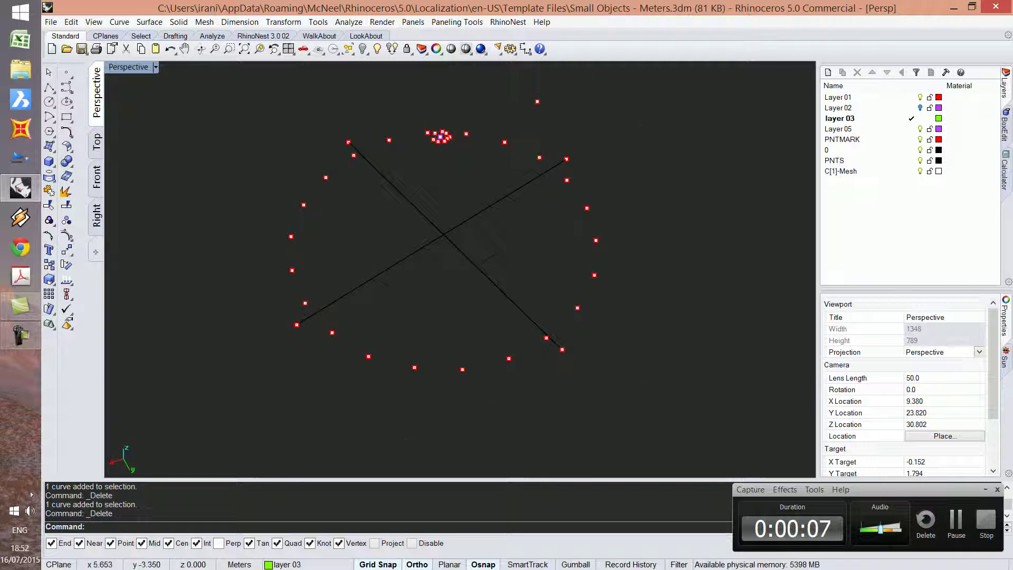
scroll(298, 221, up, 3)
right_drag(331, 417, 294, 411)
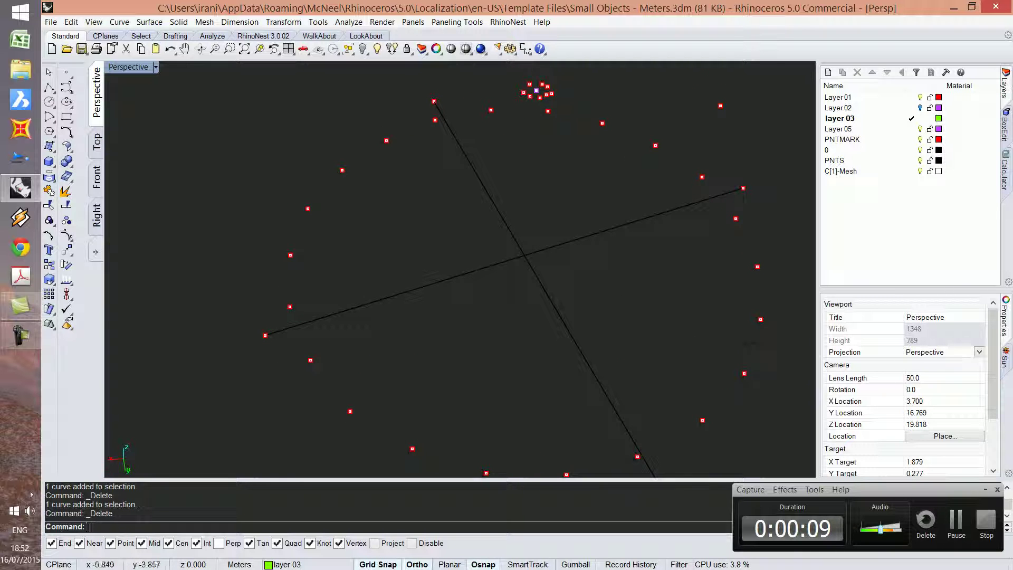
scroll(666, 256, down, 2)
scroll(654, 266, down, 2)
right_drag(665, 266, 640, 273)
scroll(728, 351, up, 4)
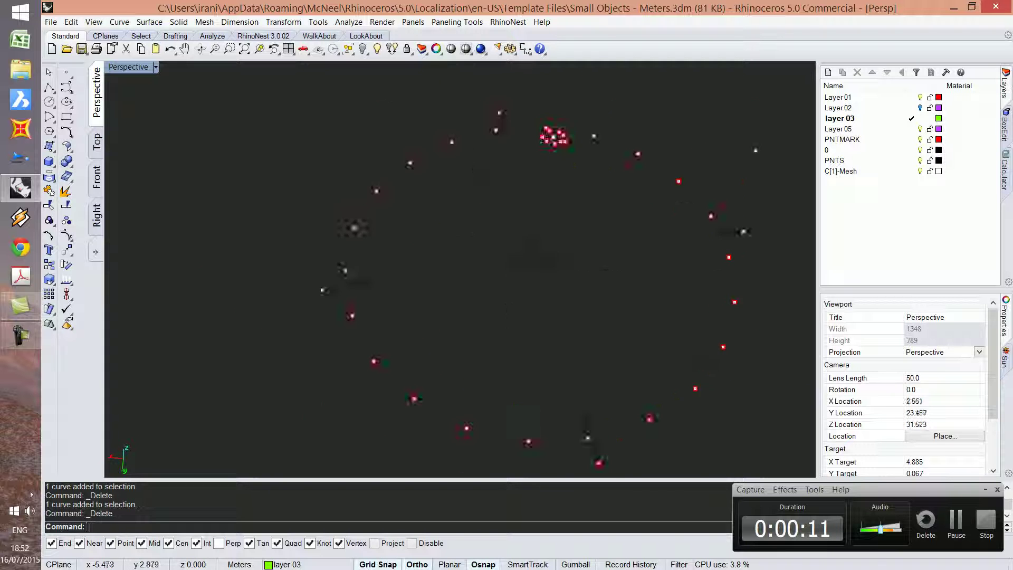
scroll(617, 319, down, 4)
right_drag(591, 336, 627, 330)
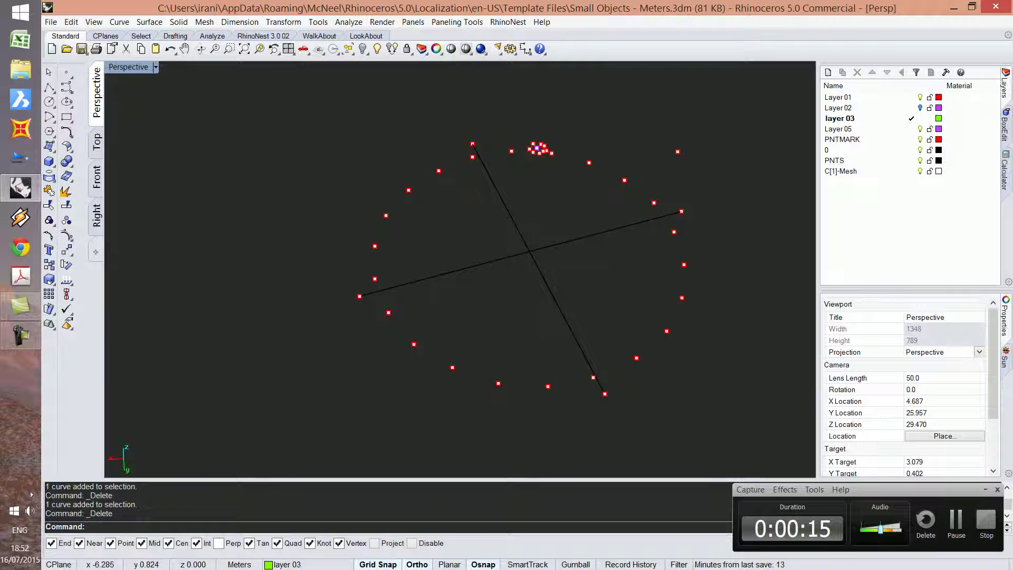
right_drag(228, 249, 206, 254)
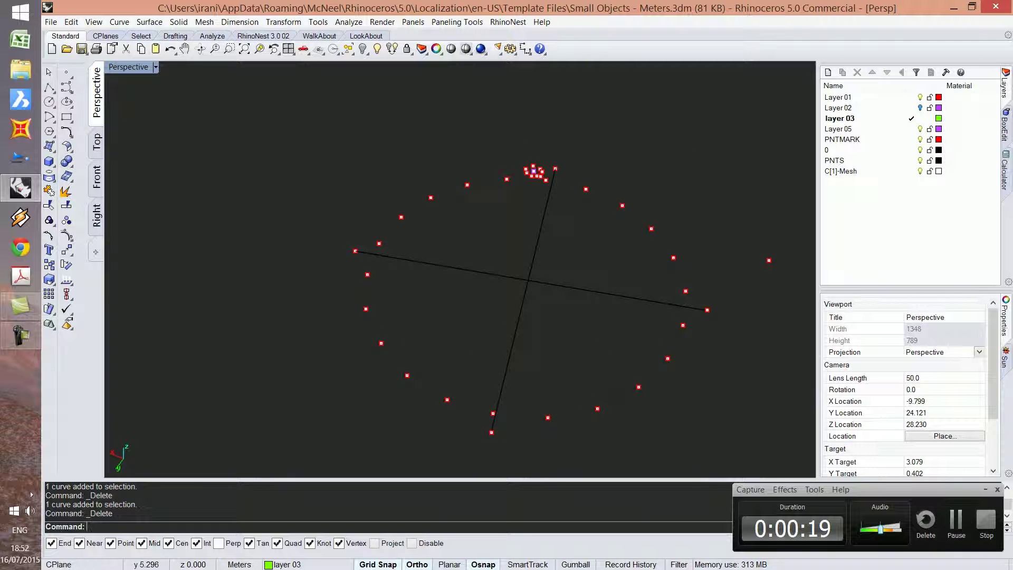
right_drag(409, 268, 476, 250)
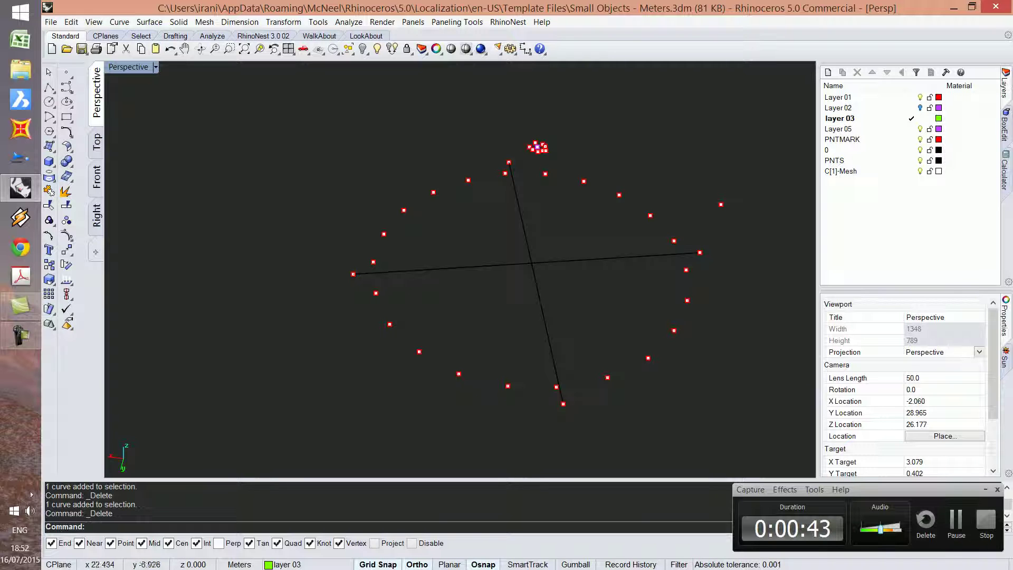
- Build a closed degree-3 interpolated curve with uniform knots through all points of the large ring, leaving out the line endpoints
click(66, 87)
drag(361, 282, 544, 406)
drag(502, 333, 688, 397)
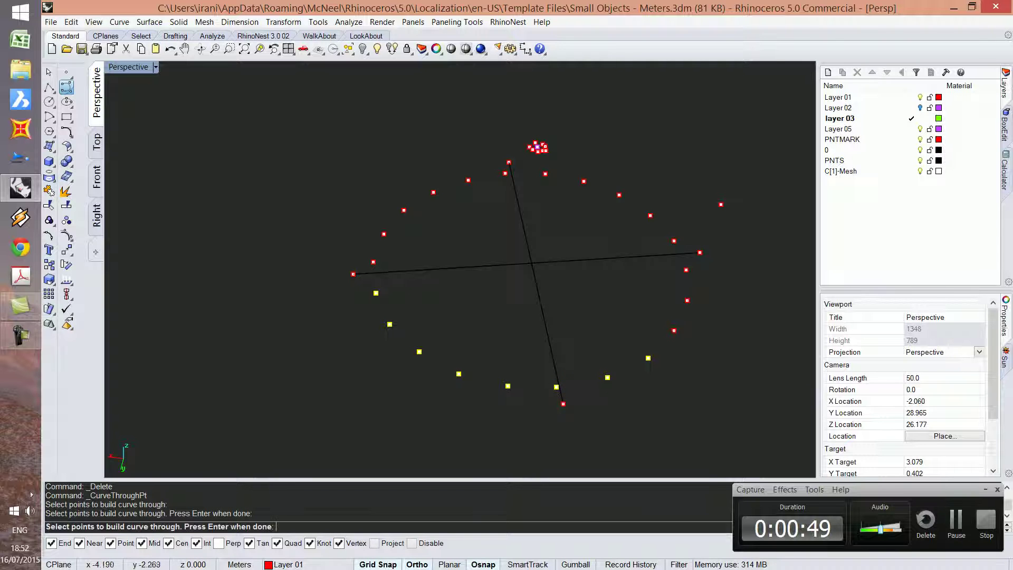
drag(619, 229, 696, 344)
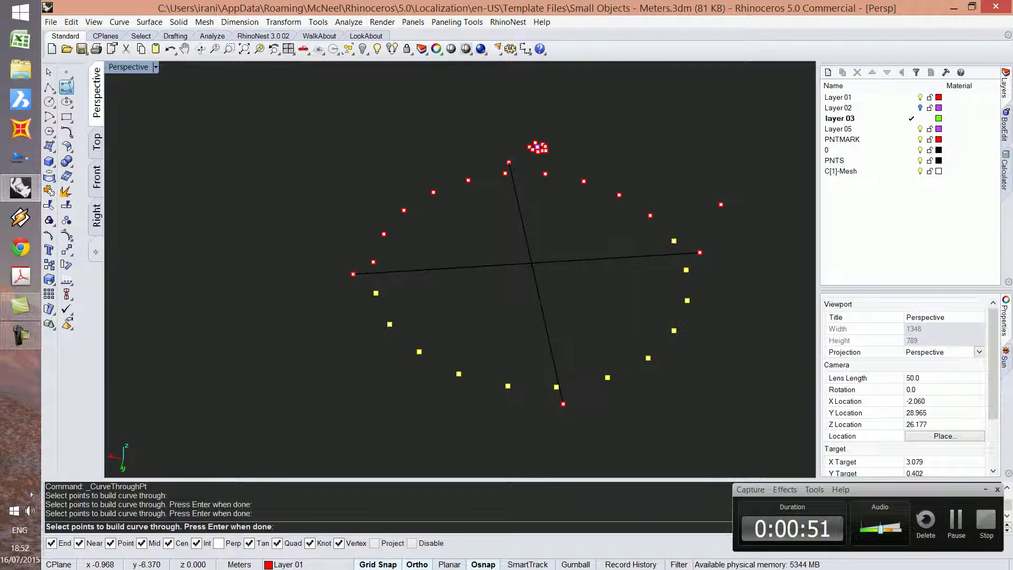
drag(534, 162, 674, 255)
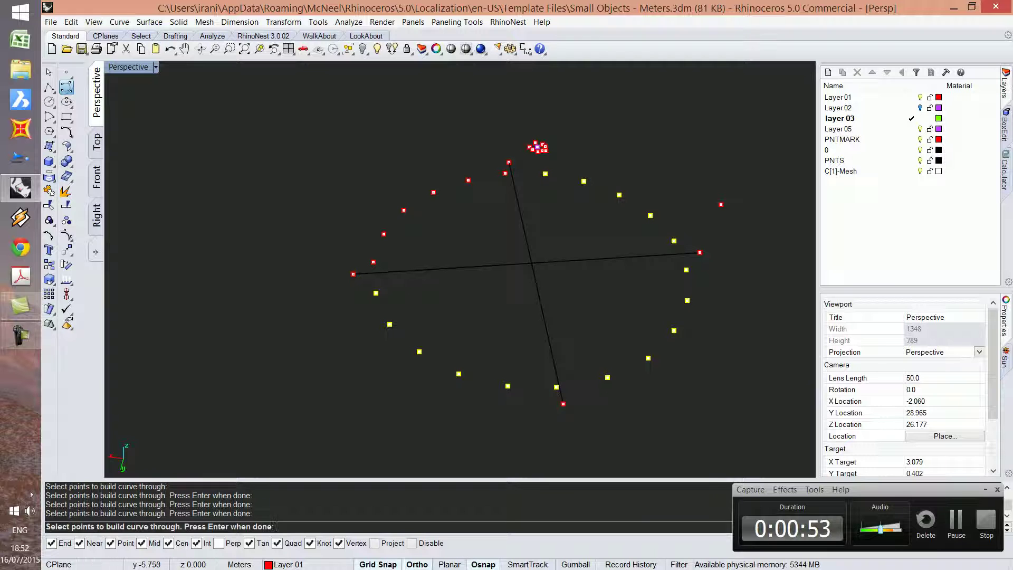
drag(398, 172, 481, 219)
drag(482, 170, 510, 189)
drag(346, 199, 397, 265)
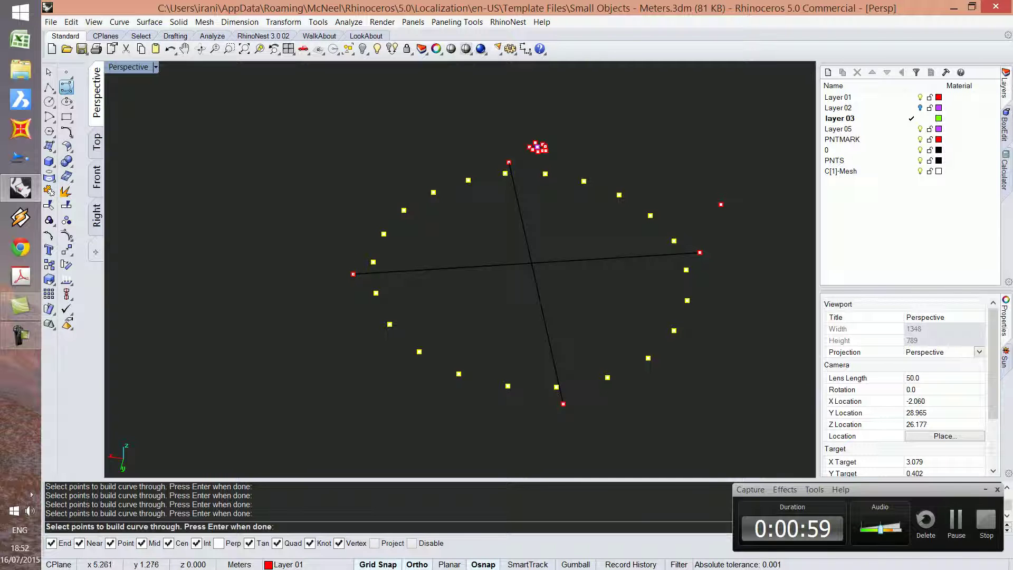
key(Return)
right_drag(478, 287, 446, 297)
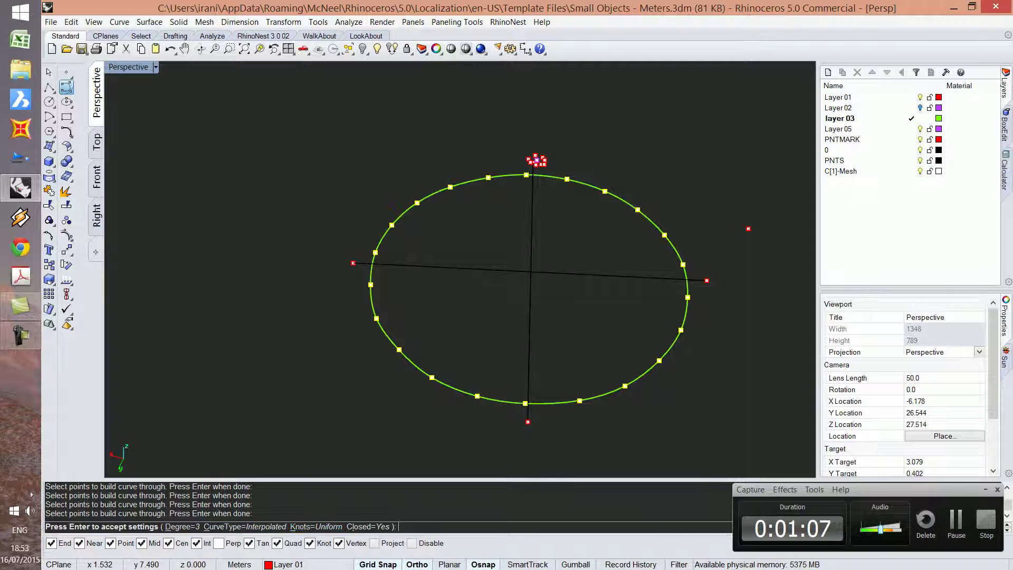
key(Return)
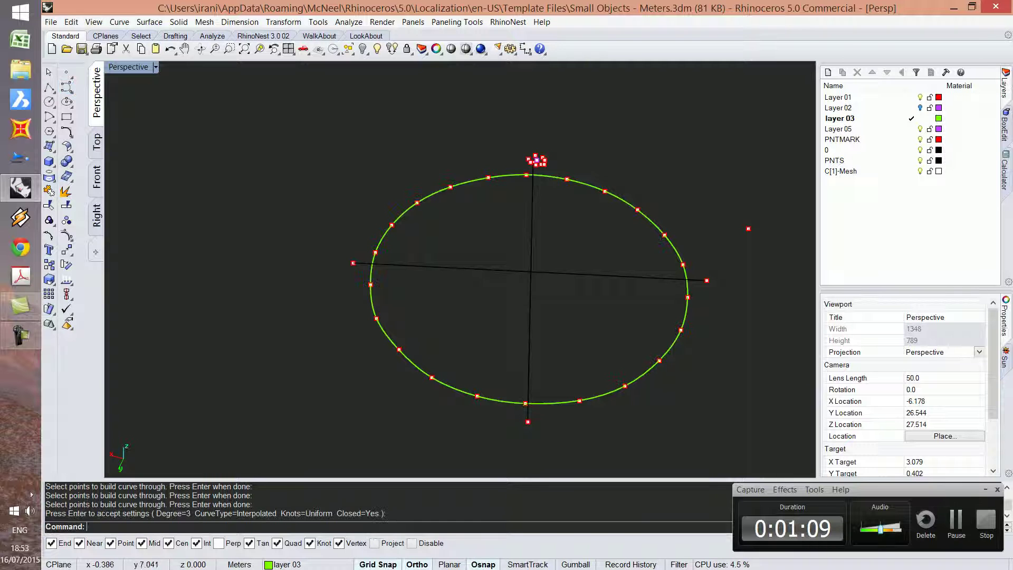
- Inspect the large closed curve and the small point cluster close up
right_drag(464, 409, 501, 414)
click(491, 391)
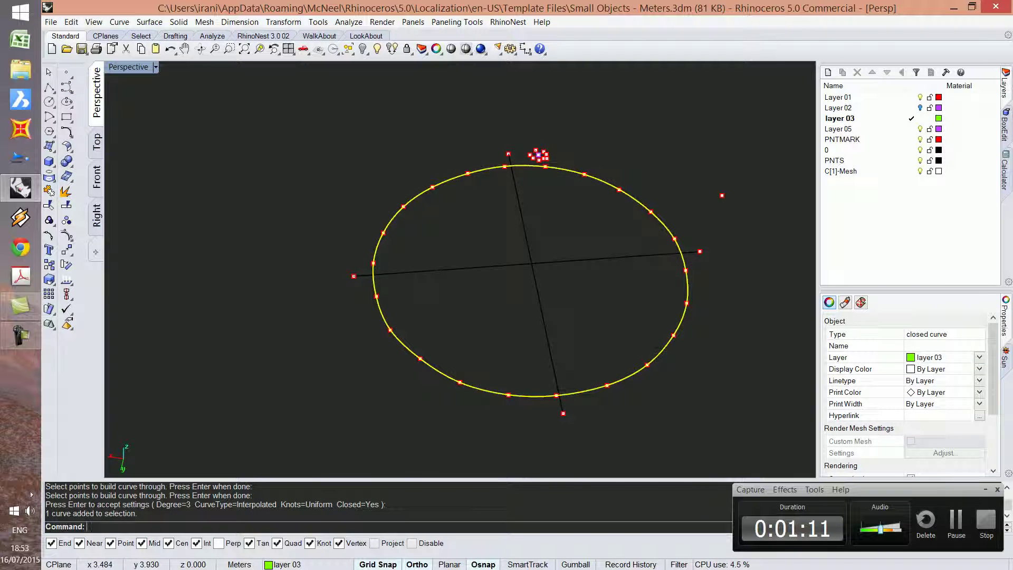
scroll(539, 156, up, 5)
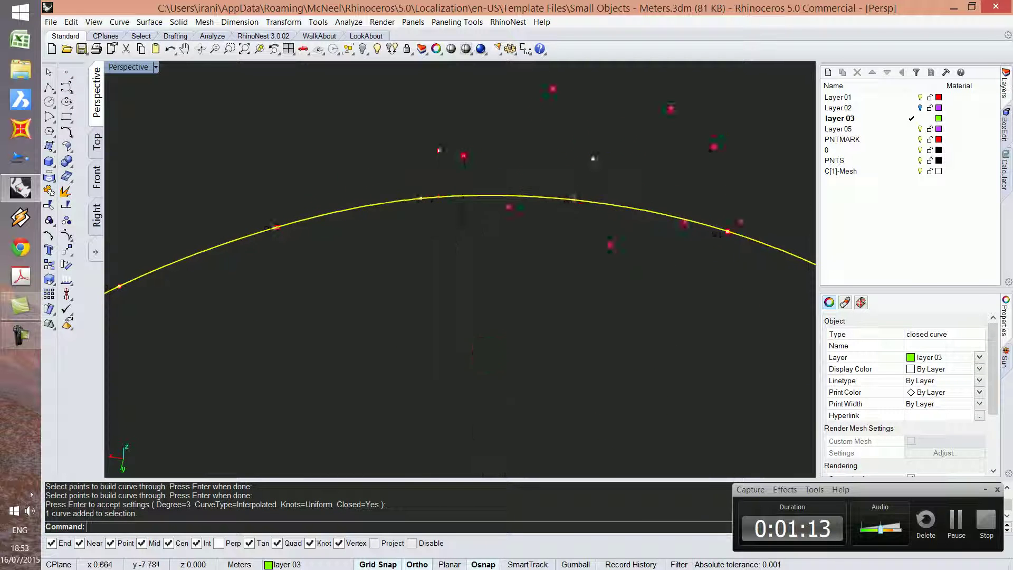
scroll(514, 156, down, 3)
scroll(538, 156, up, 2)
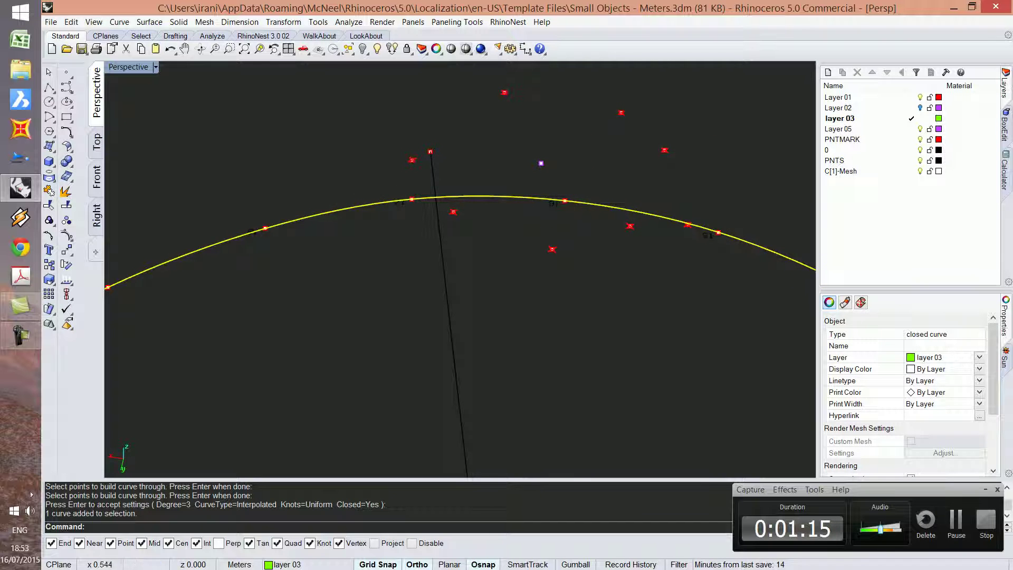
scroll(528, 153, down, 3)
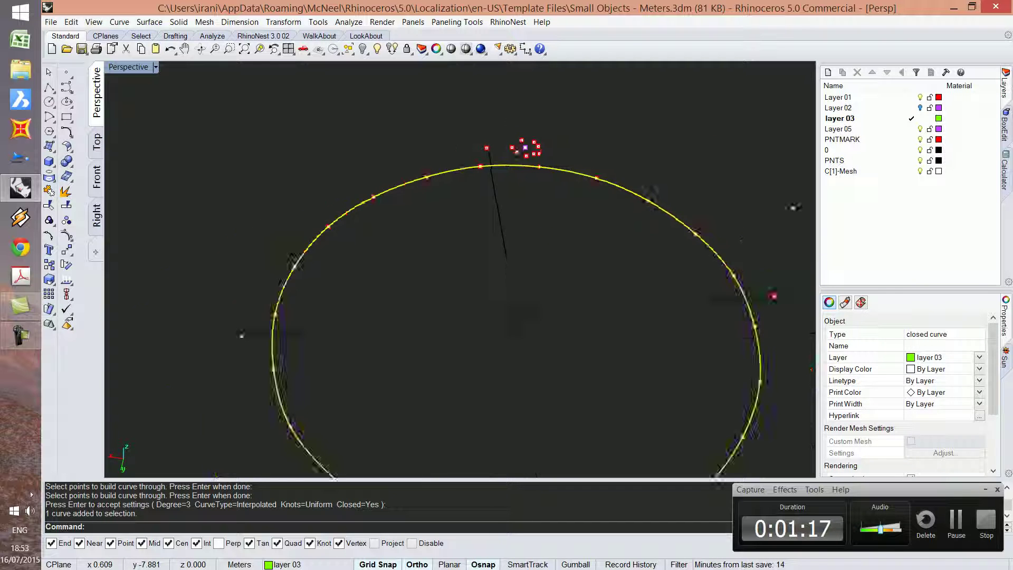
scroll(525, 150, up, 4)
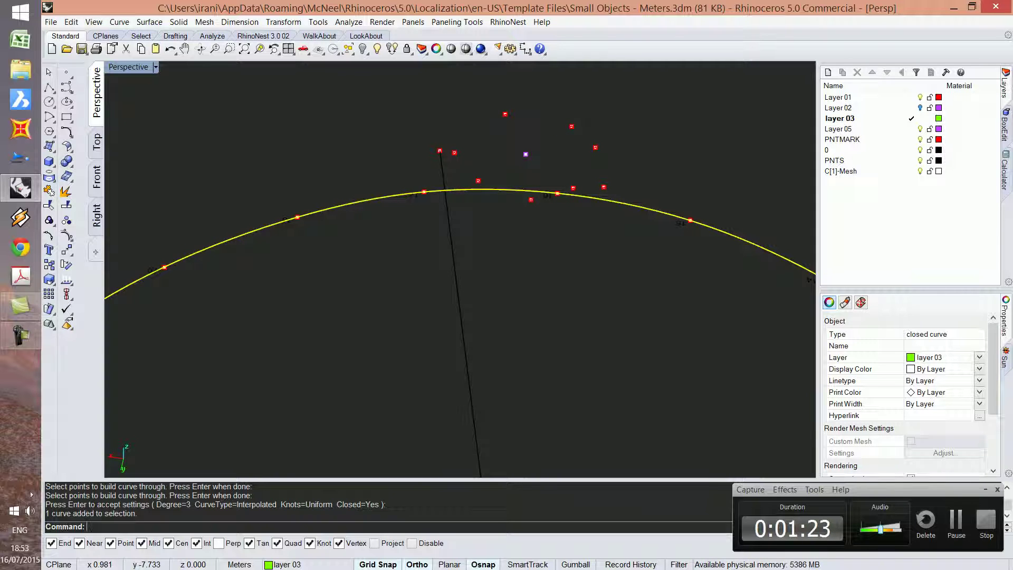
text(C)
key(Return)
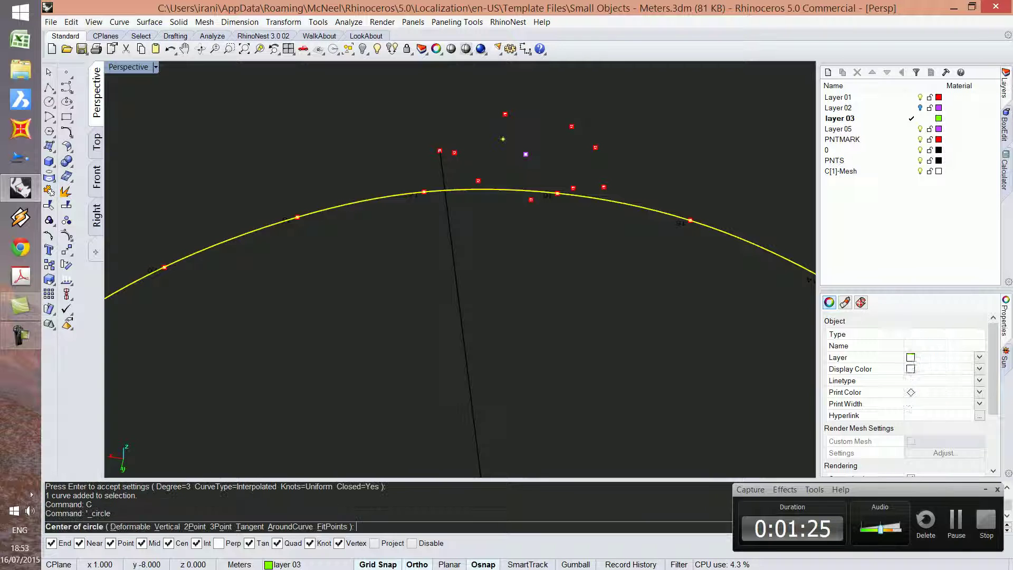
click(525, 154)
key(Return)
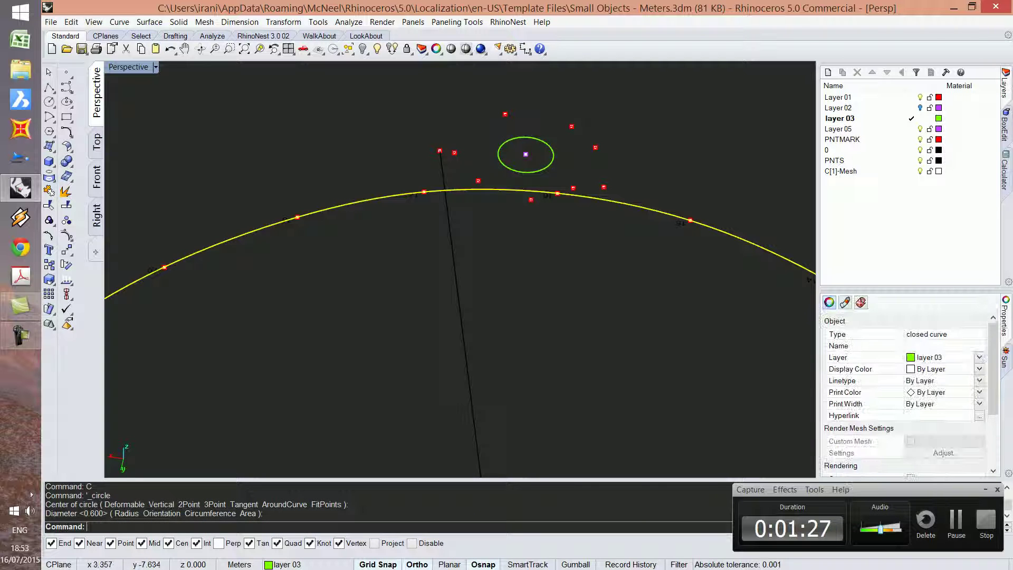
key(Delete)
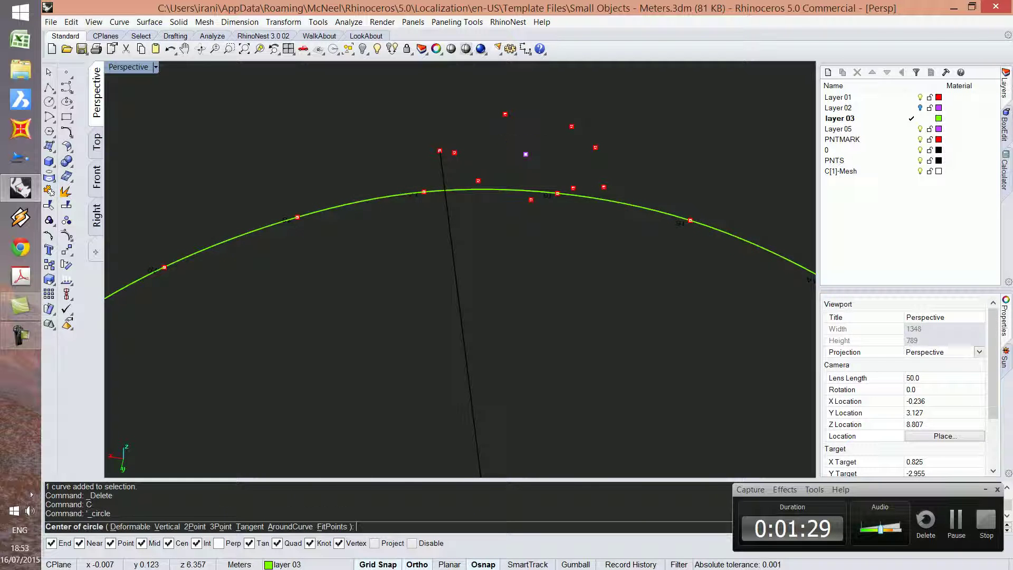
- Draw a circle with a diameter of 0.6 m centred on the middle point of the small point cluster
text(C)
key(Return)
click(525, 154)
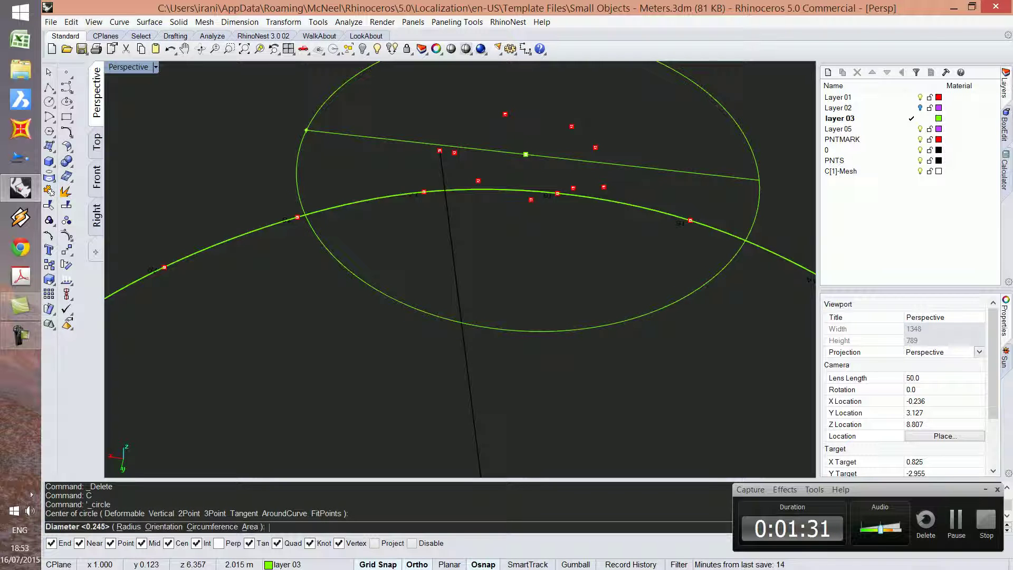
text(.6)
key(Return)
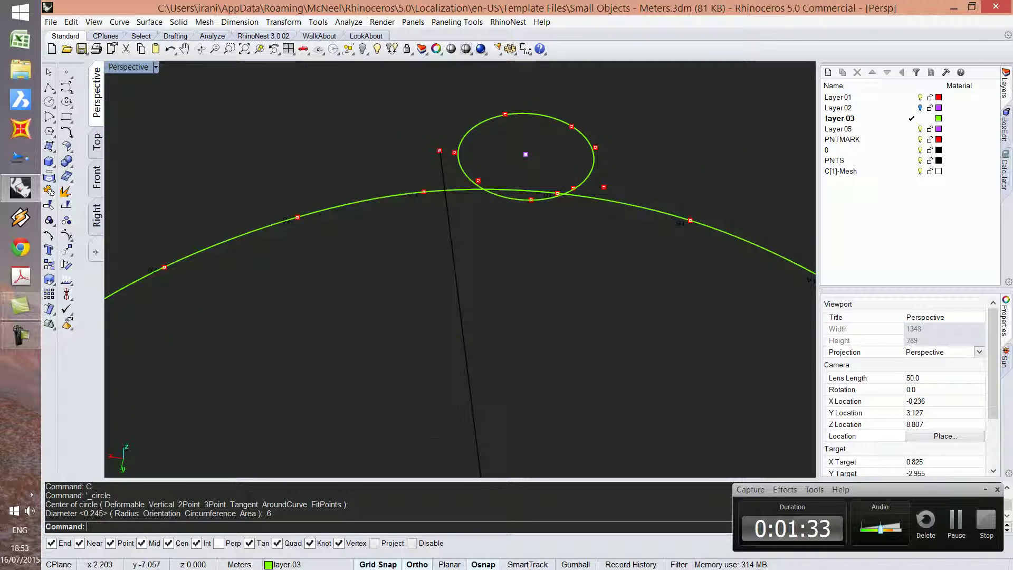
- Draw a vertical line about 1 m long downward from the small circle's centre
scroll(477, 204, down, 6)
text(l)
key(Return)
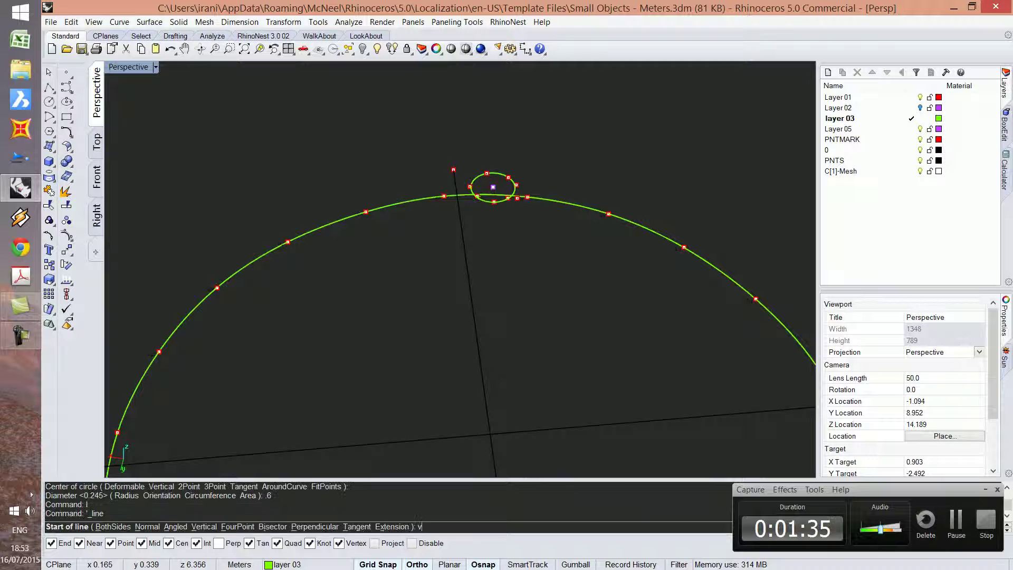
text(v)
key(Return)
click(492, 187)
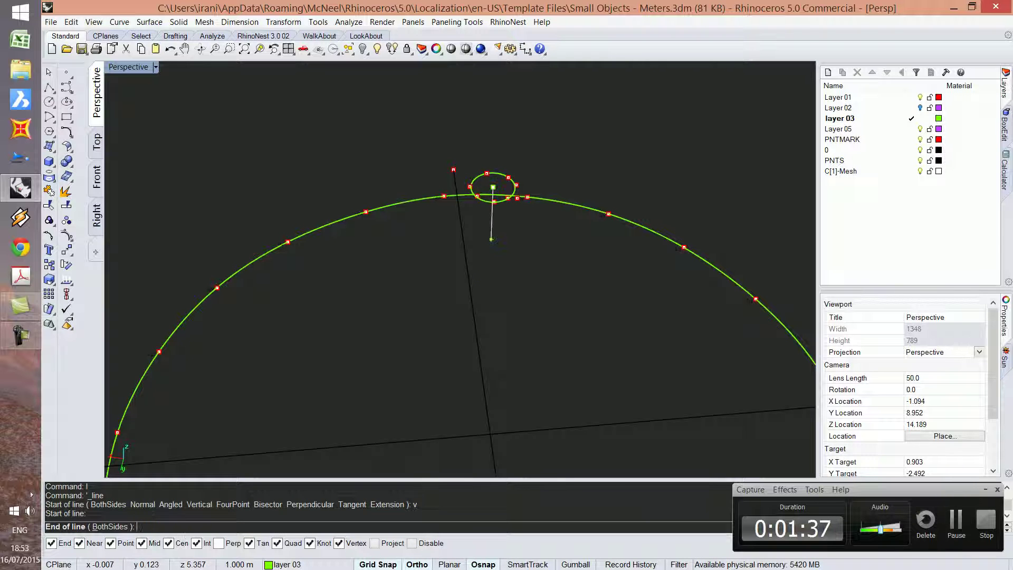
click(491, 239)
- Save the model under its existing file name
scroll(459, 232, down, 6)
right_drag(459, 268, 412, 205)
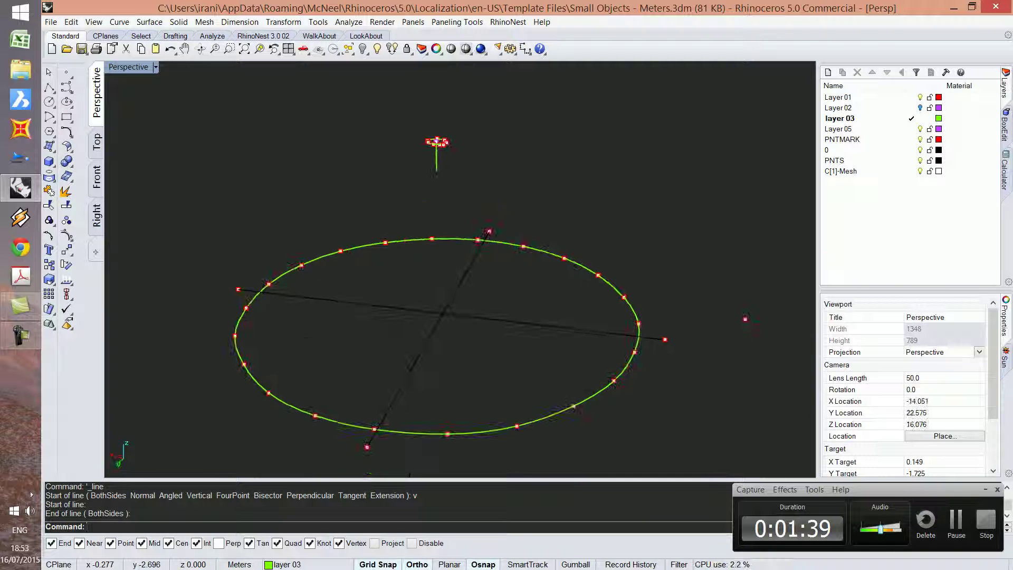
right_drag(573, 406, 586, 430)
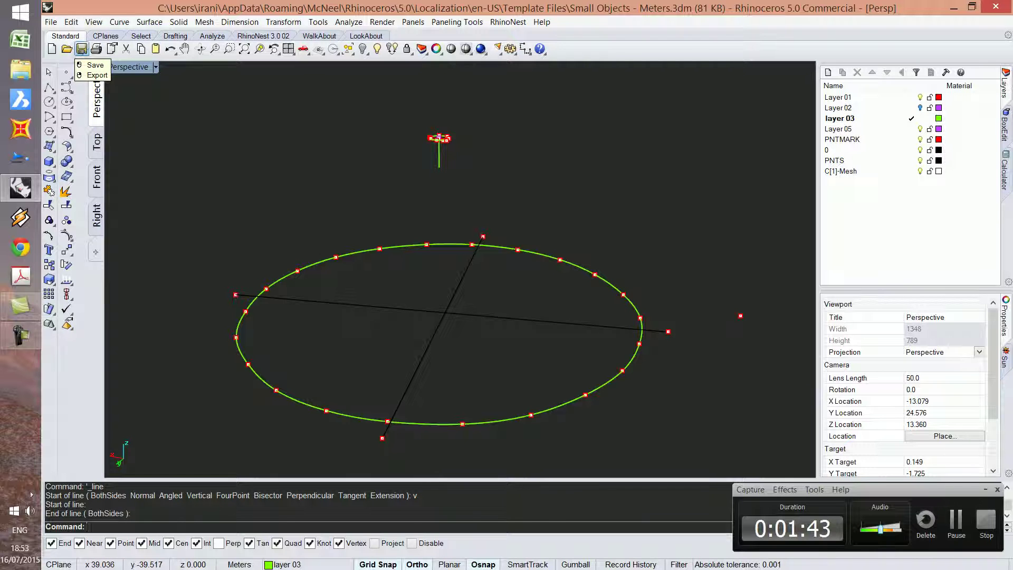
click(82, 49)
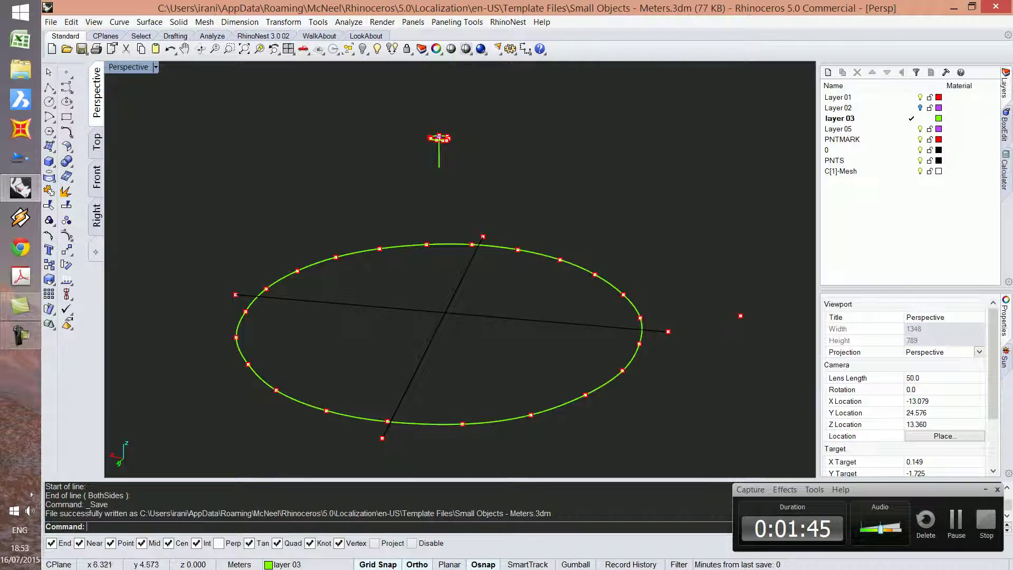
- Split the large closed ring by points at its four crossings with the two straight lines
click(241, 321)
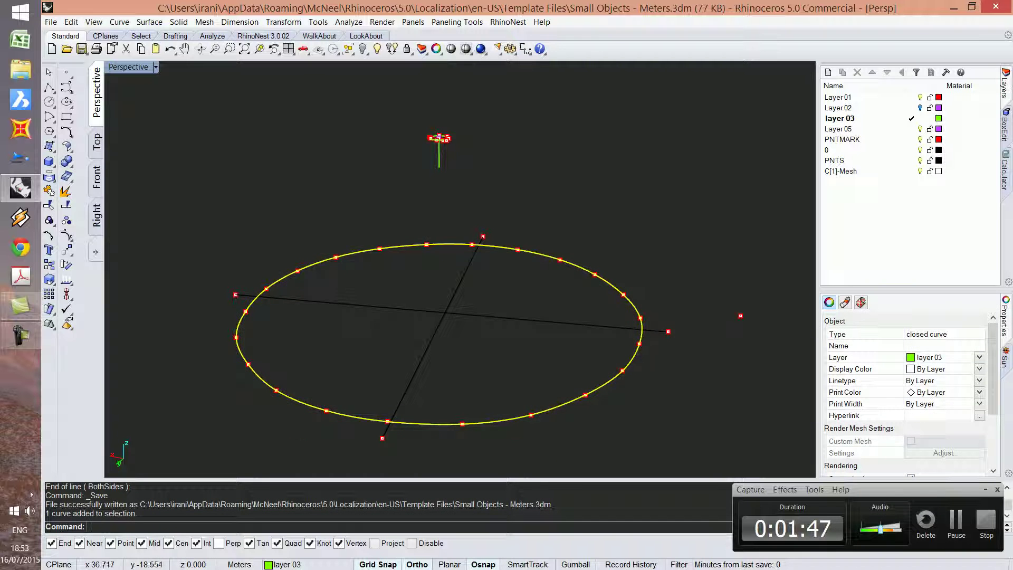
click(97, 142)
scroll(441, 145, up, 2)
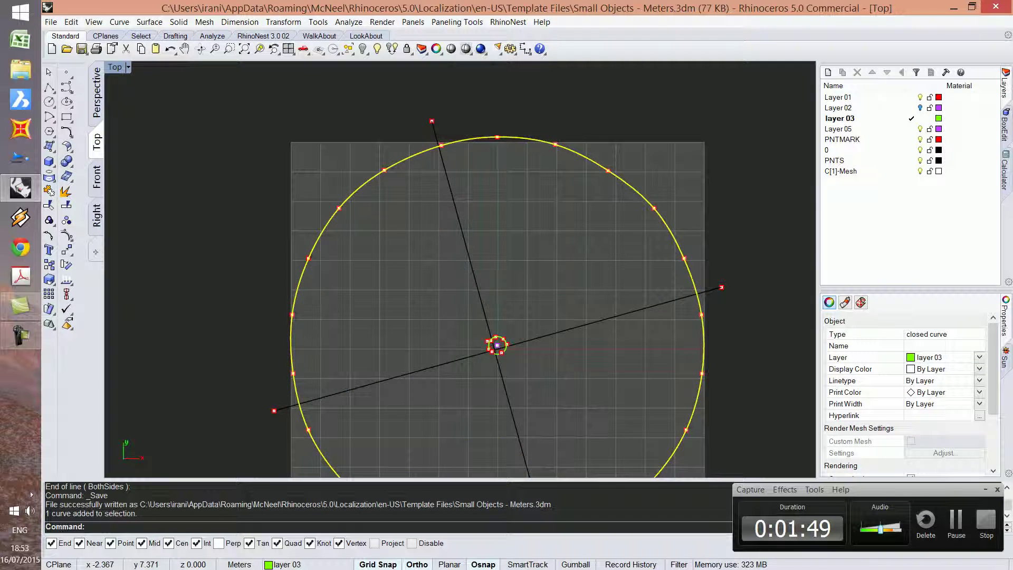
scroll(433, 139, down, 2)
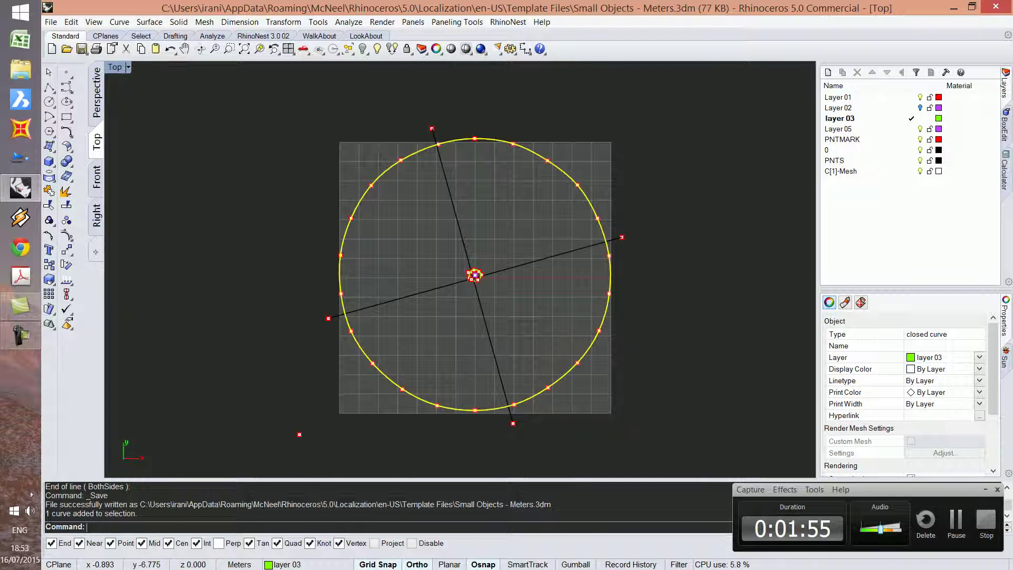
text(Split)
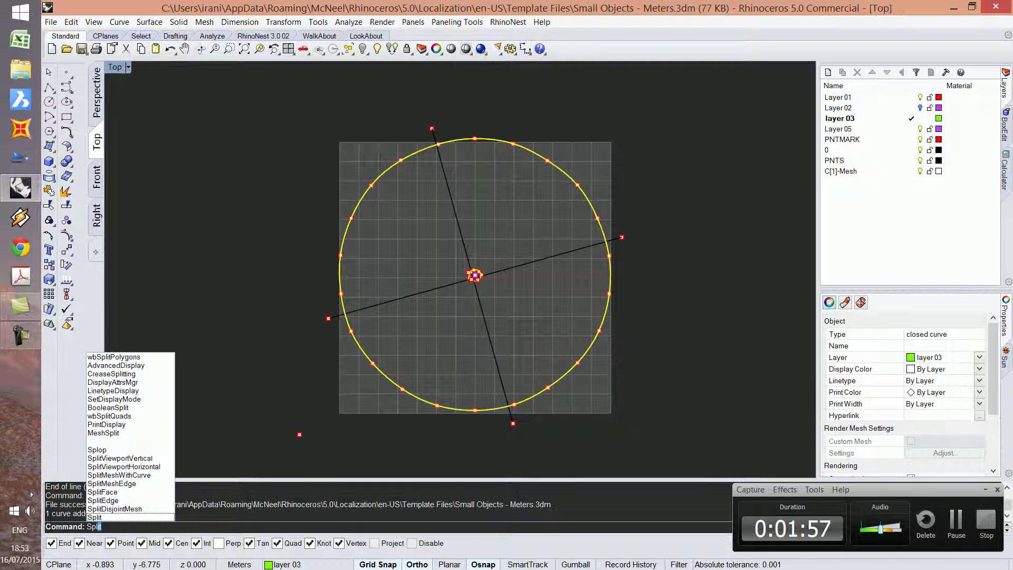
key(Return)
text(p)
key(Return)
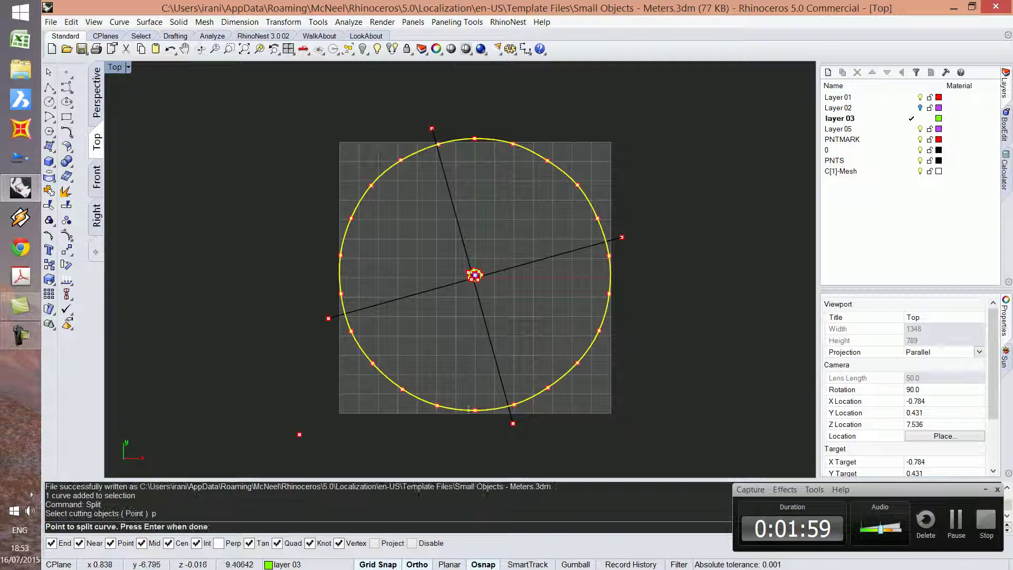
scroll(517, 408, up, 3)
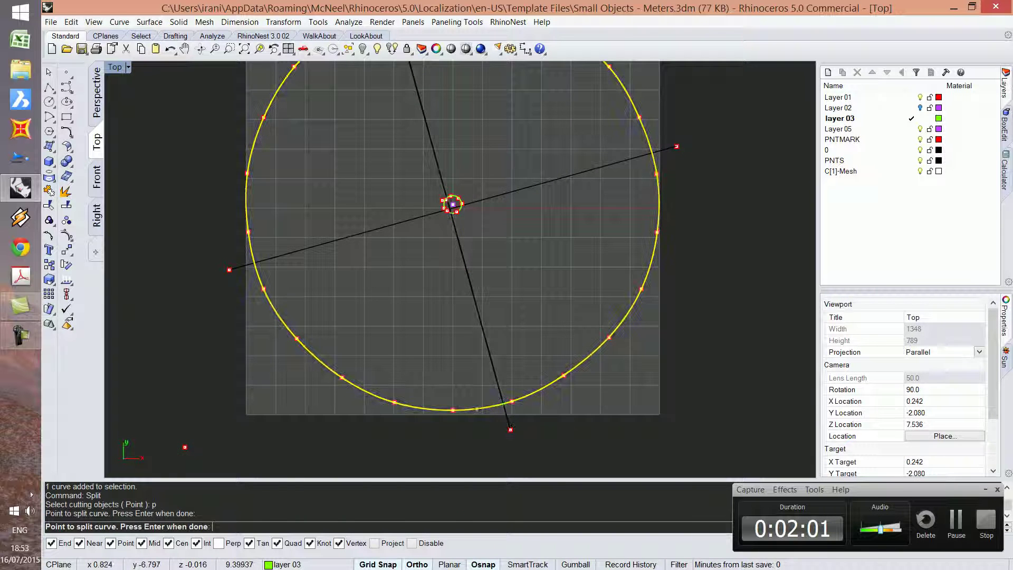
click(503, 404)
right_drag(652, 153, 704, 254)
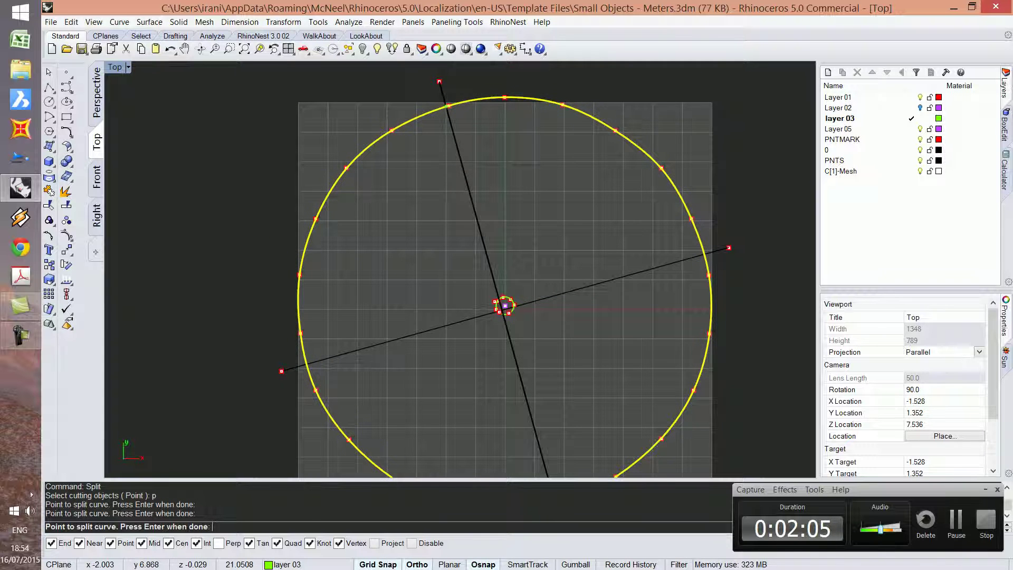
click(448, 106)
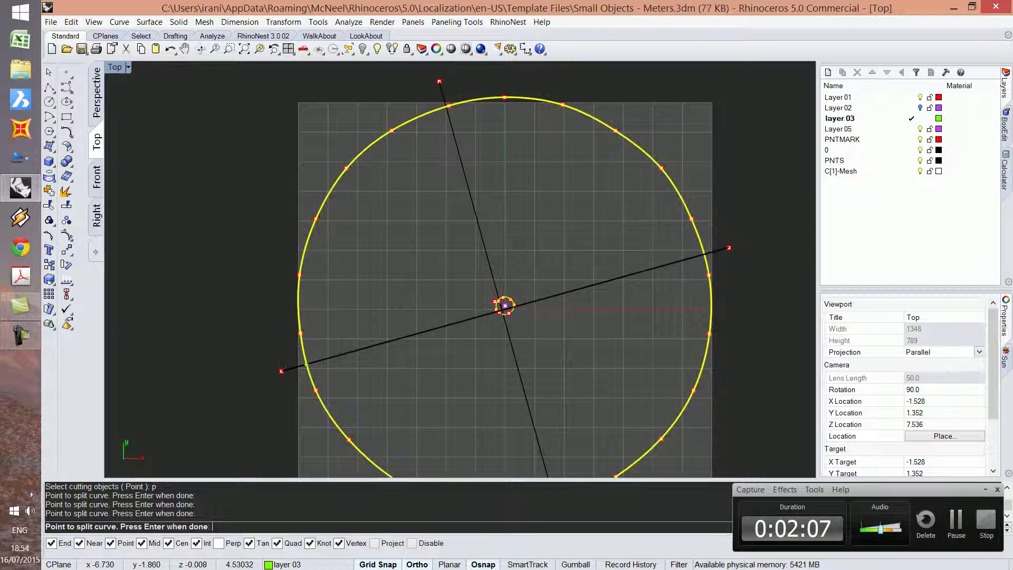
click(306, 364)
key(Return)
- Select all four ring segments together with the small top circle and the vertical line below it
click(305, 364)
click(299, 299)
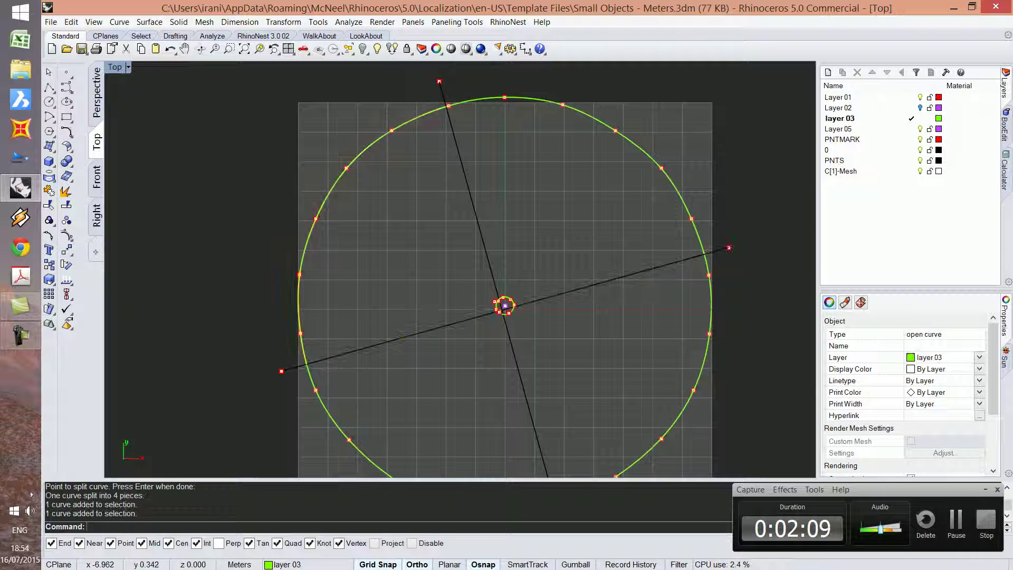
scroll(299, 302, down, 6)
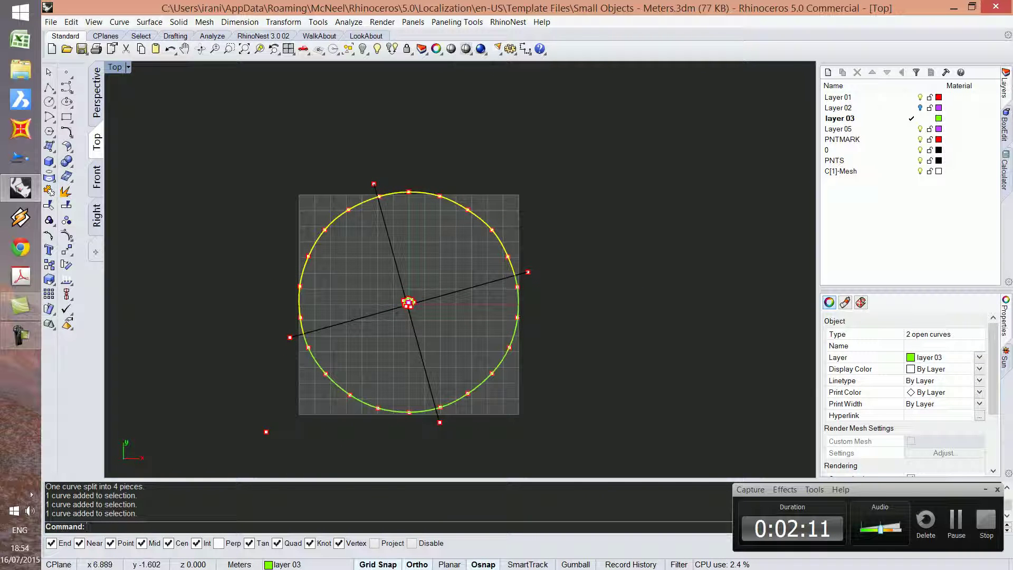
click(517, 301)
shift+click(390, 411)
scroll(398, 322, up, 16)
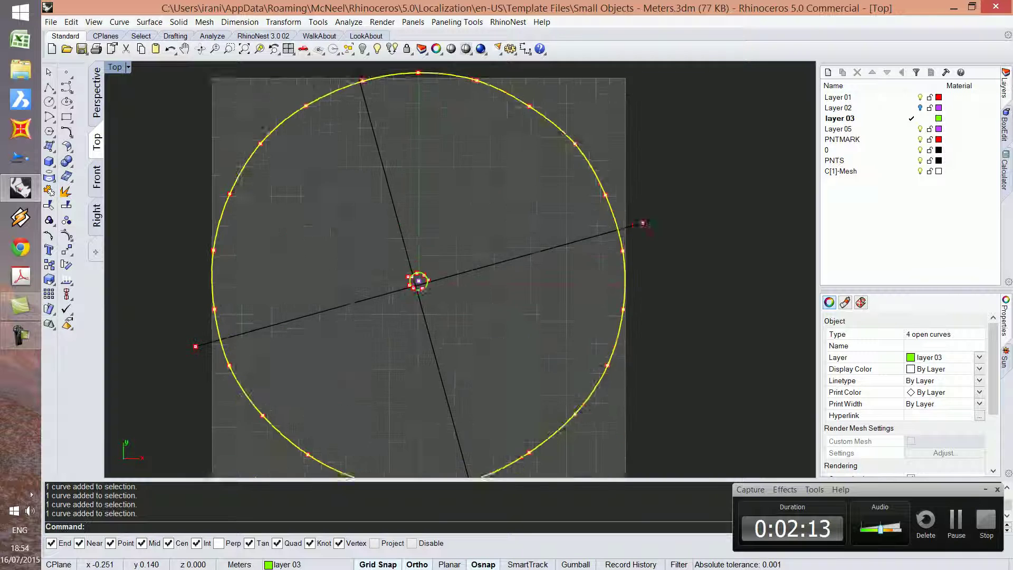
shift+click(408, 278)
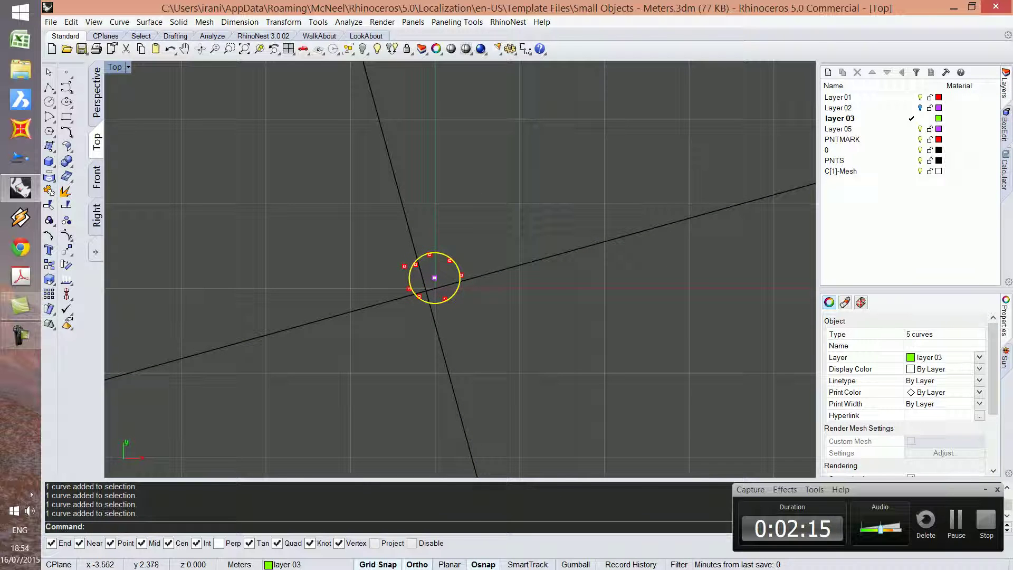
click(96, 101)
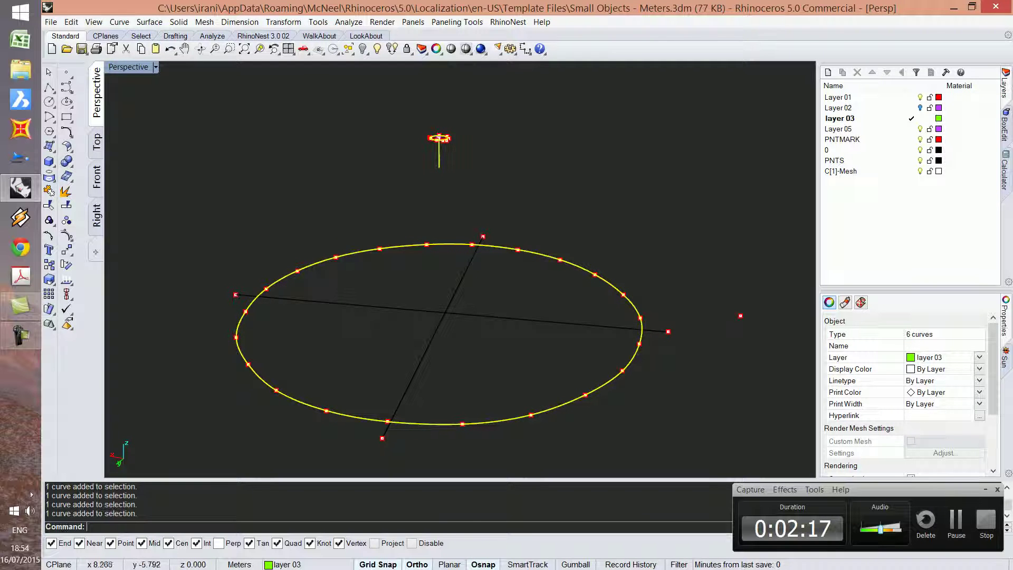
shift+click(438, 156)
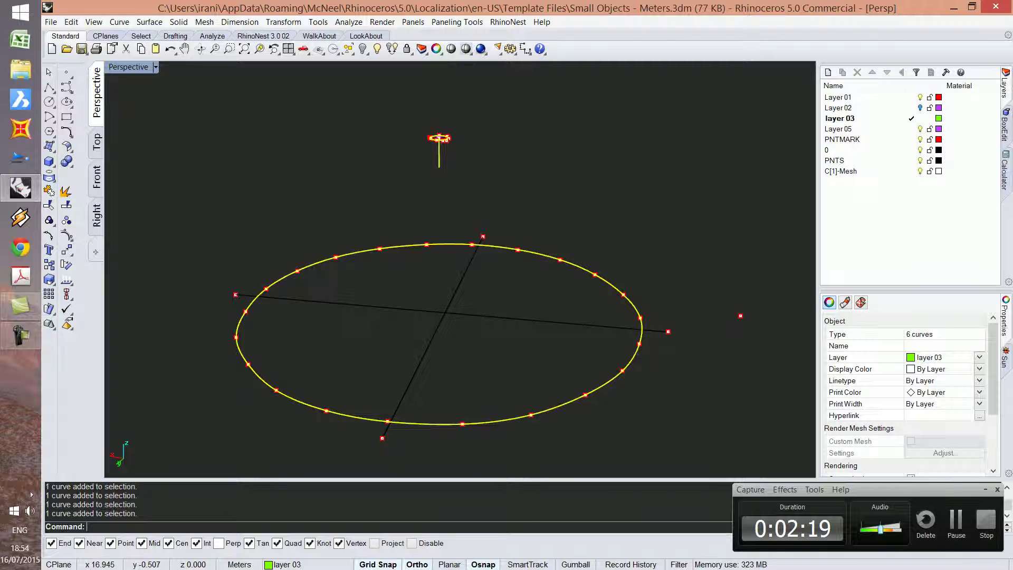
- Open ixCube and start a model from the template FDM : Force Density Method using Meters and Kn
click(20, 158)
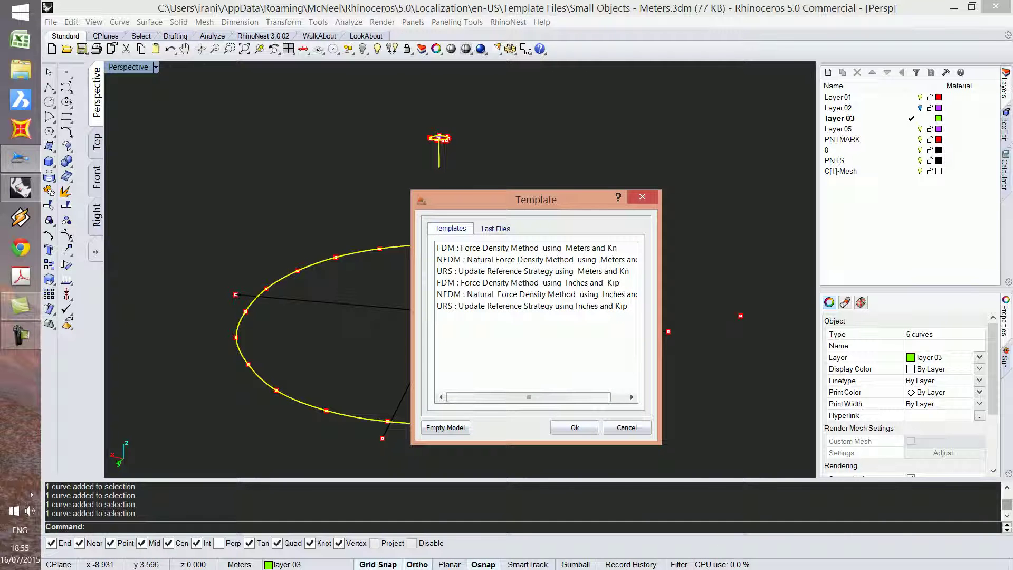
click(526, 248)
key(Return)
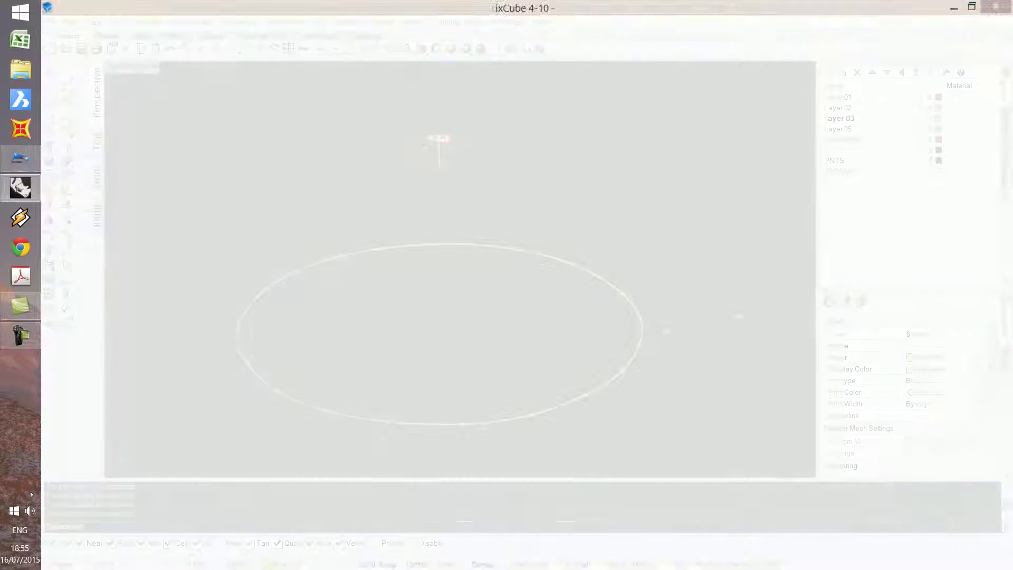
- Return to the ixCube window and enlarge its perspective view to fill the modelling area
click(973, 6)
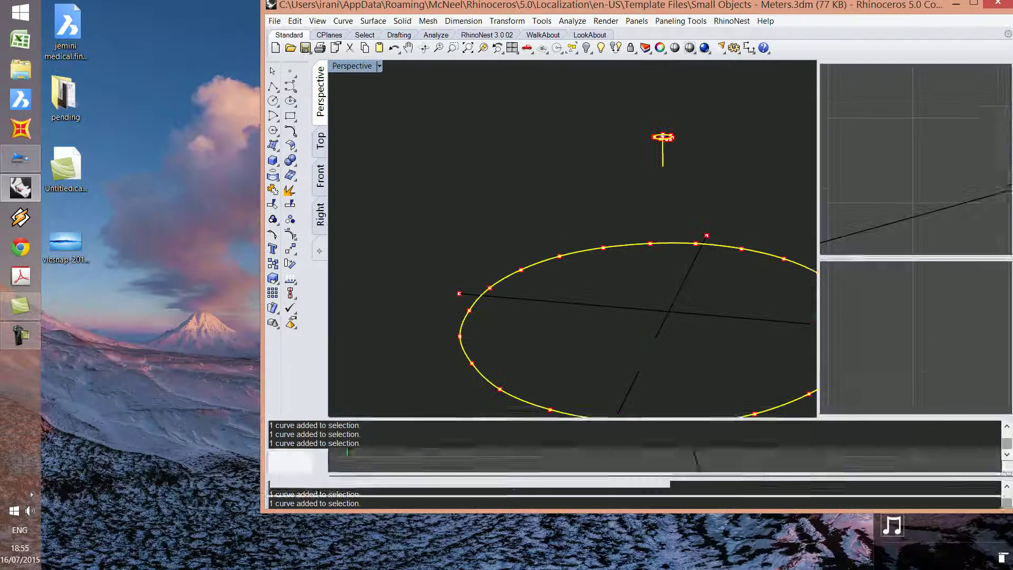
click(972, 4)
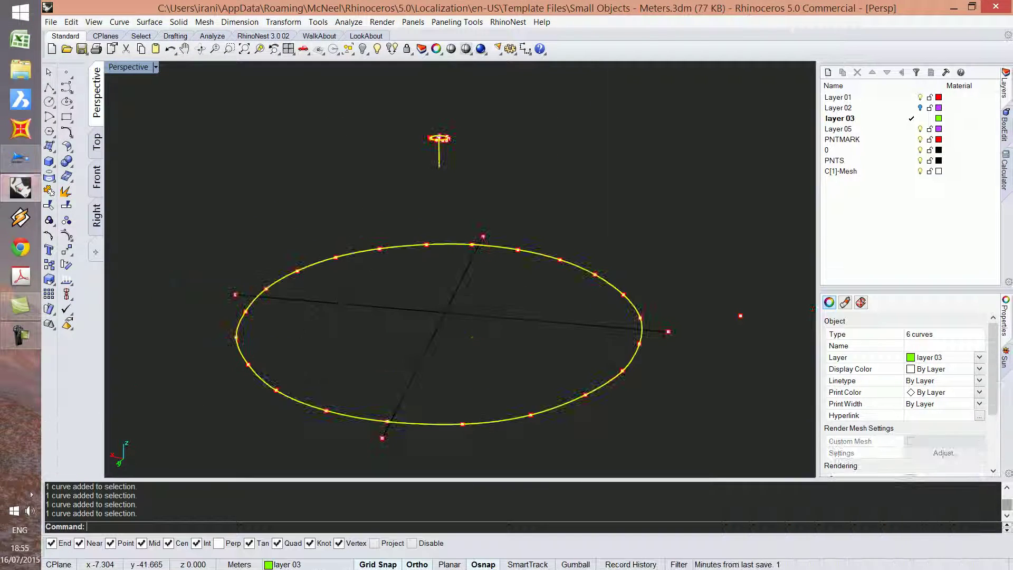
click(20, 159)
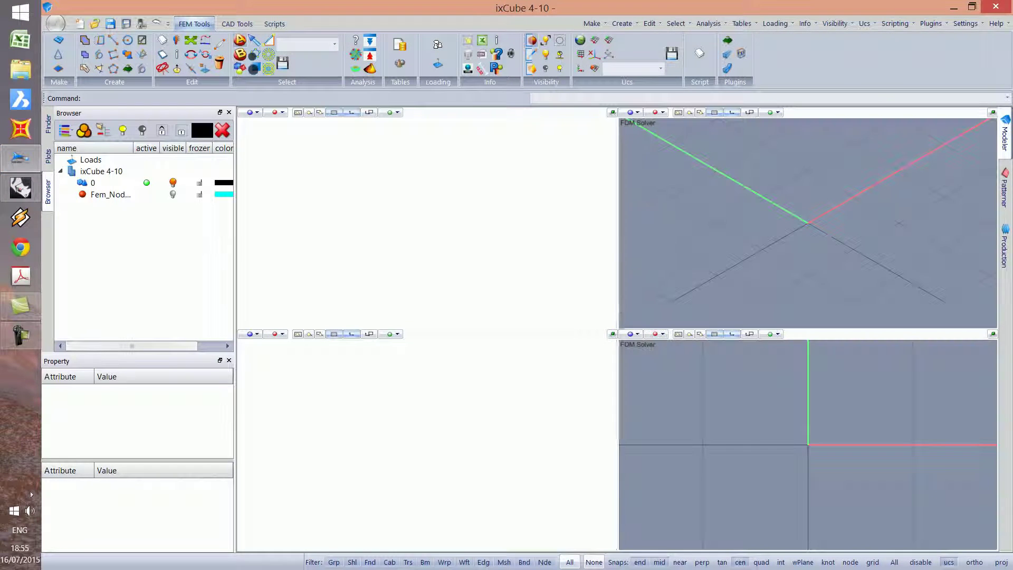
click(993, 112)
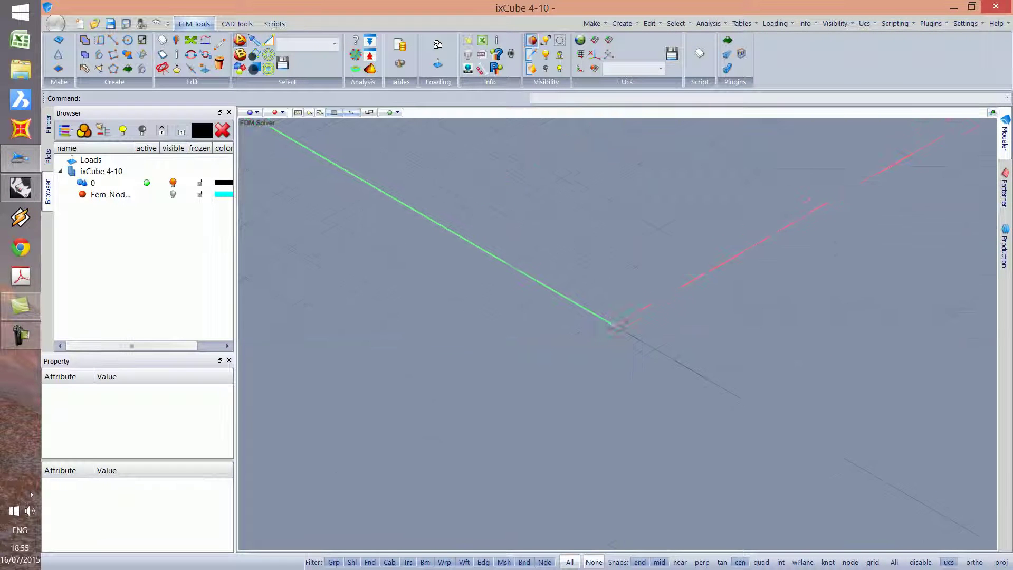
scroll(528, 211, down, 3)
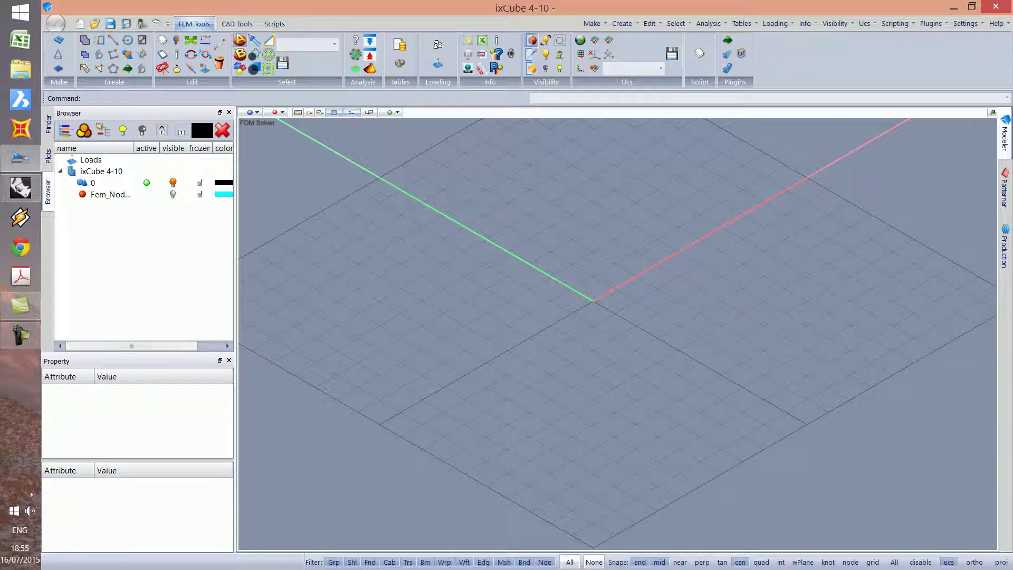
- Copy the selected Rhino curves into ixCube, importing layer 03 as a CAD layer in metres
click(20, 188)
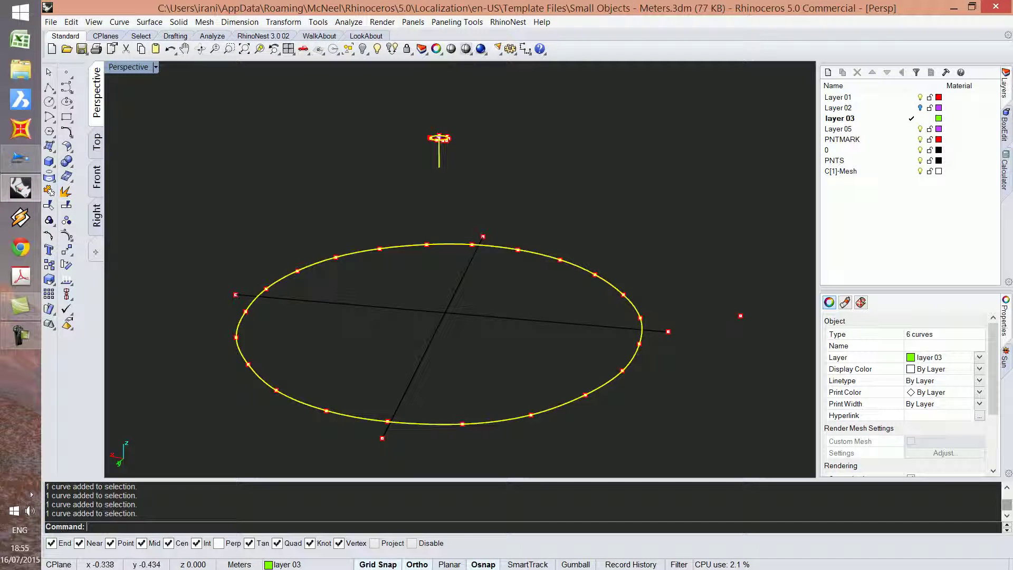
key(ctrl+c)
key(alt+Tab)
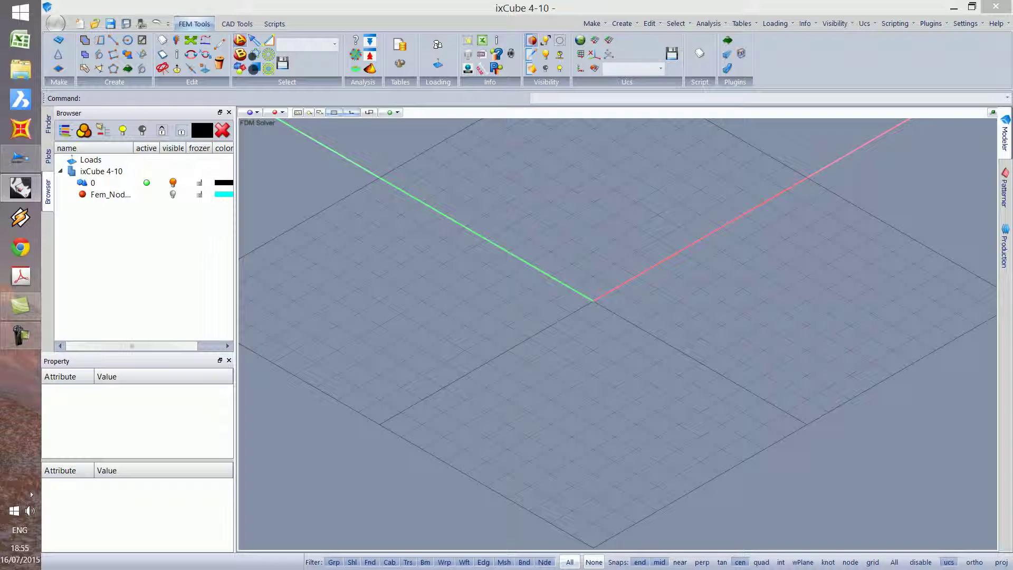
key(ctrl+v)
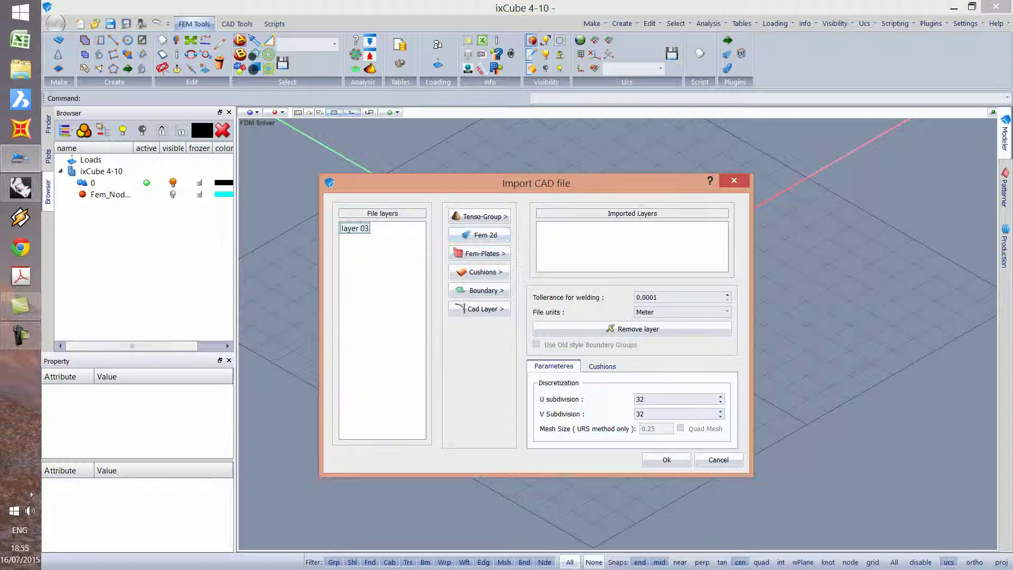
click(355, 228)
click(479, 309)
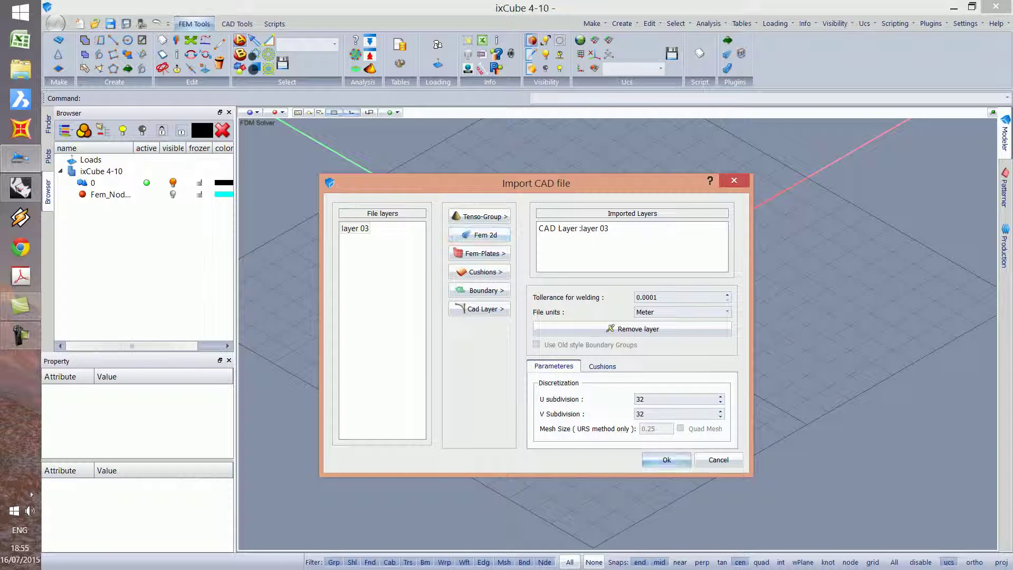
click(666, 460)
- Check one imported segment of the base ring close up and deselect it
click(639, 420)
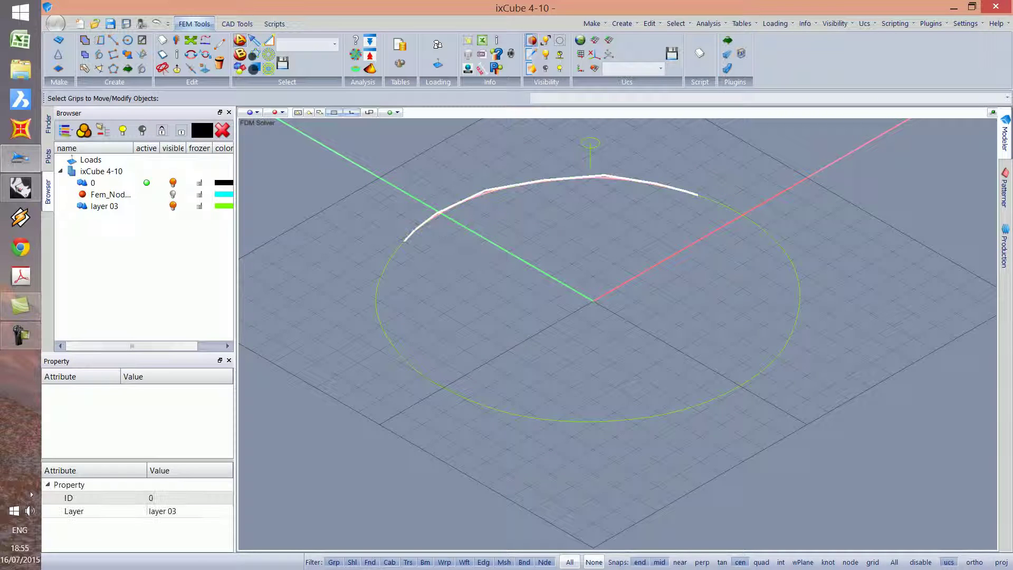
scroll(705, 210, up, 4)
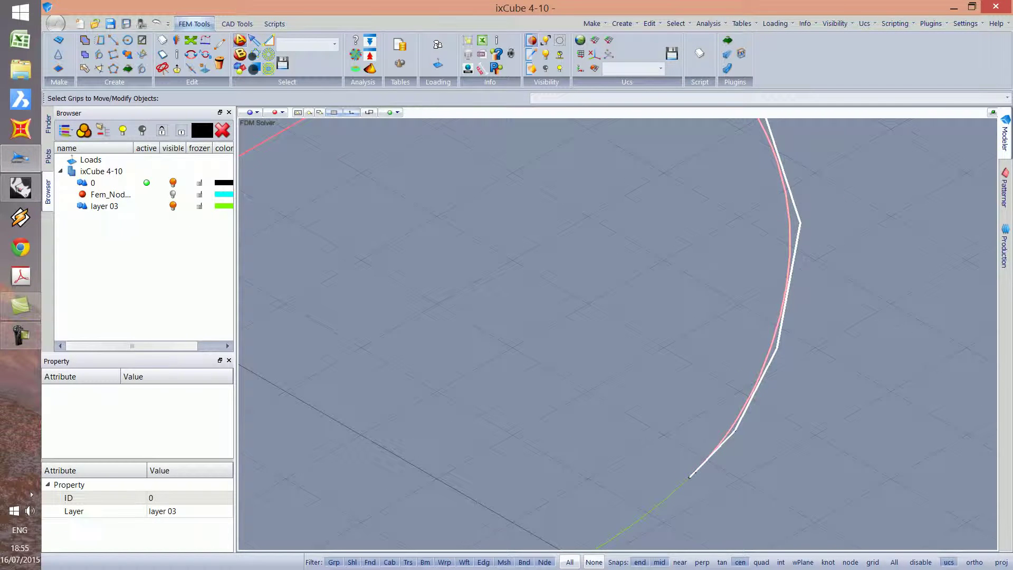
key(Escape)
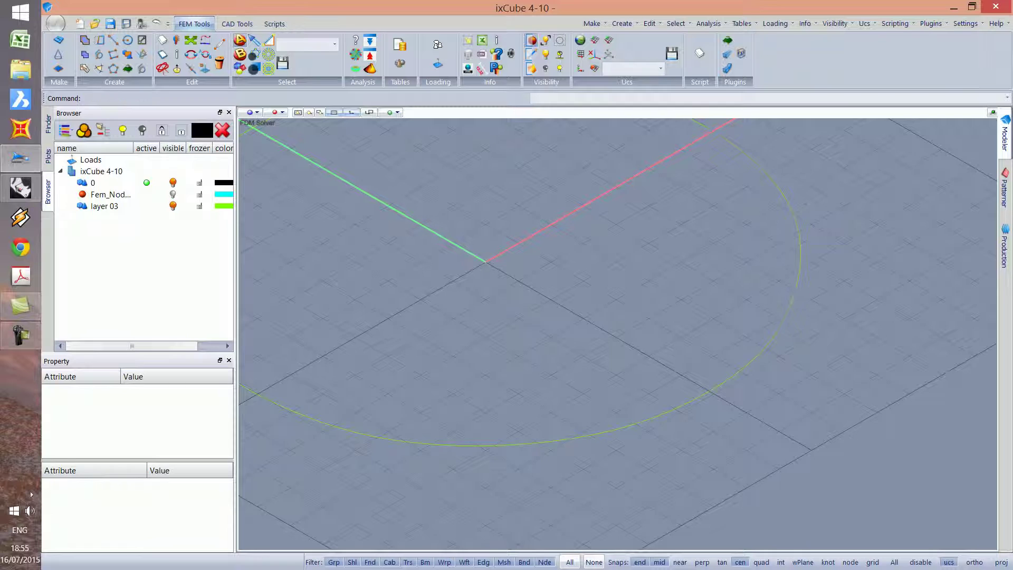
scroll(800, 304, down, 3)
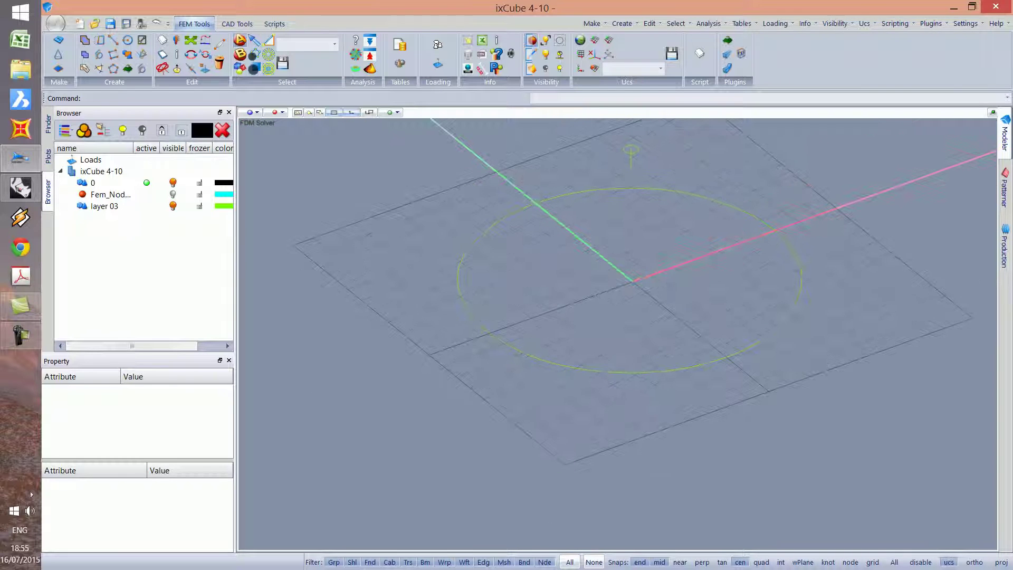
- Start a conical surface with 21 U points, 21 V points, a weft C value of 3 and Beam as the next edge
click(58, 54)
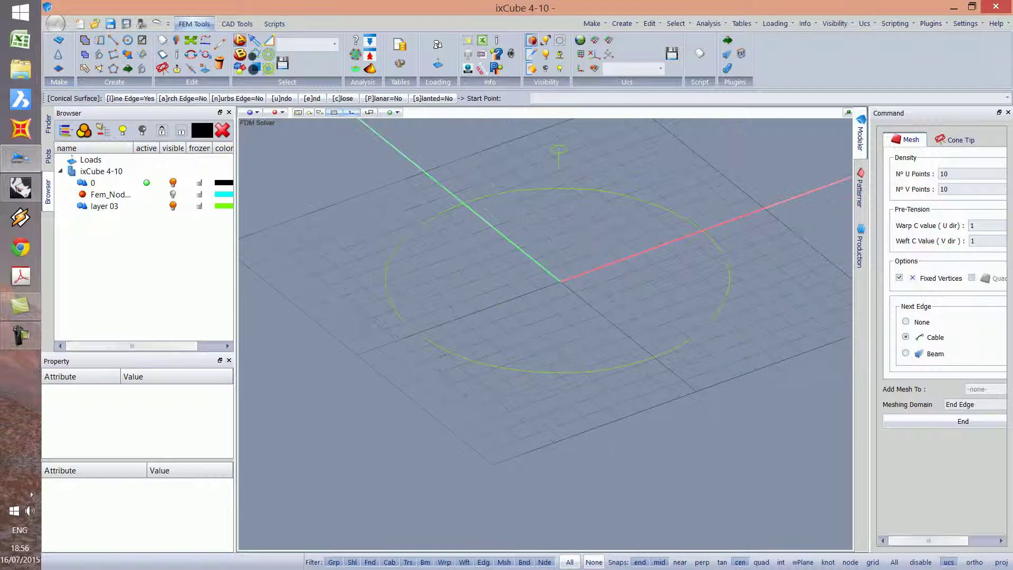
drag(951, 174, 862, 182)
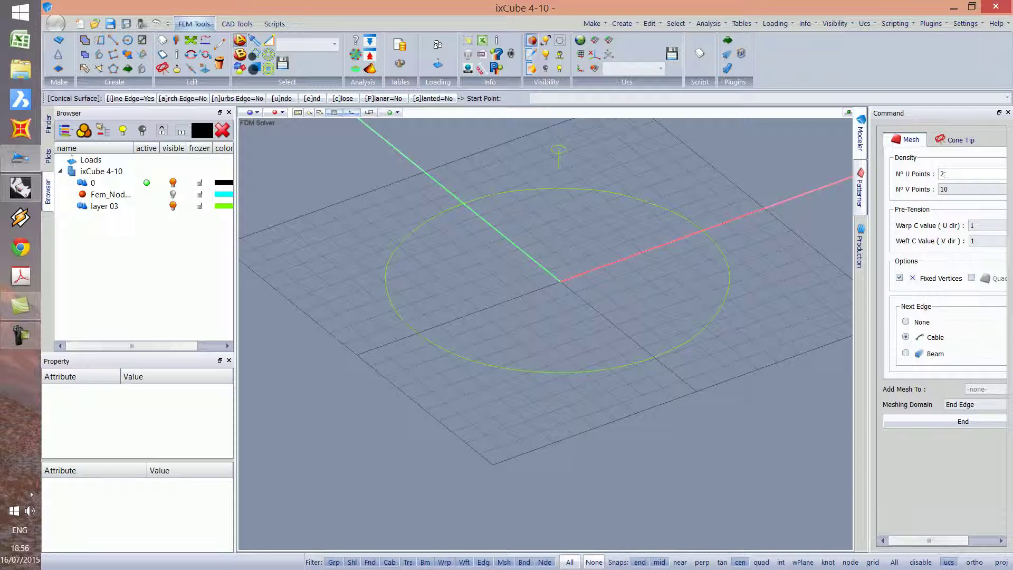
text(1)
key(Tab)
key(Tab)
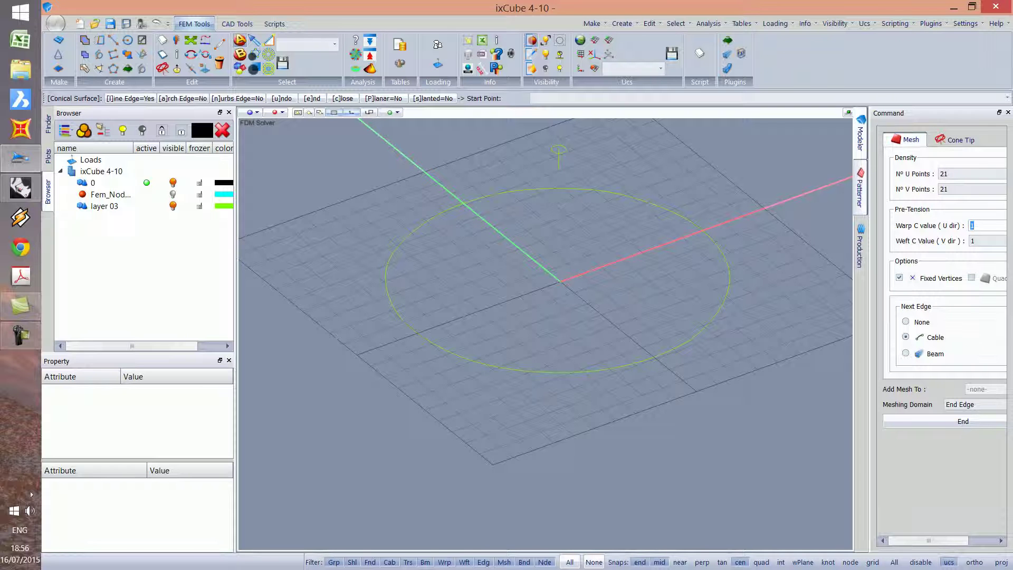
key(Tab)
text(3)
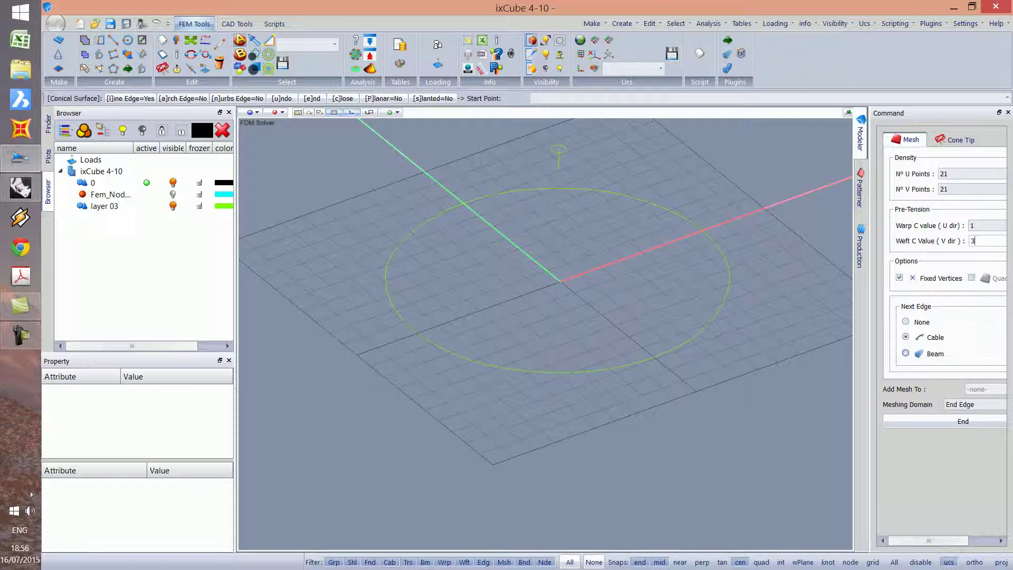
click(905, 353)
- Set the cone tip's top ring radius to 0.3 and its ring edge to Beam
click(955, 140)
double_click(934, 180)
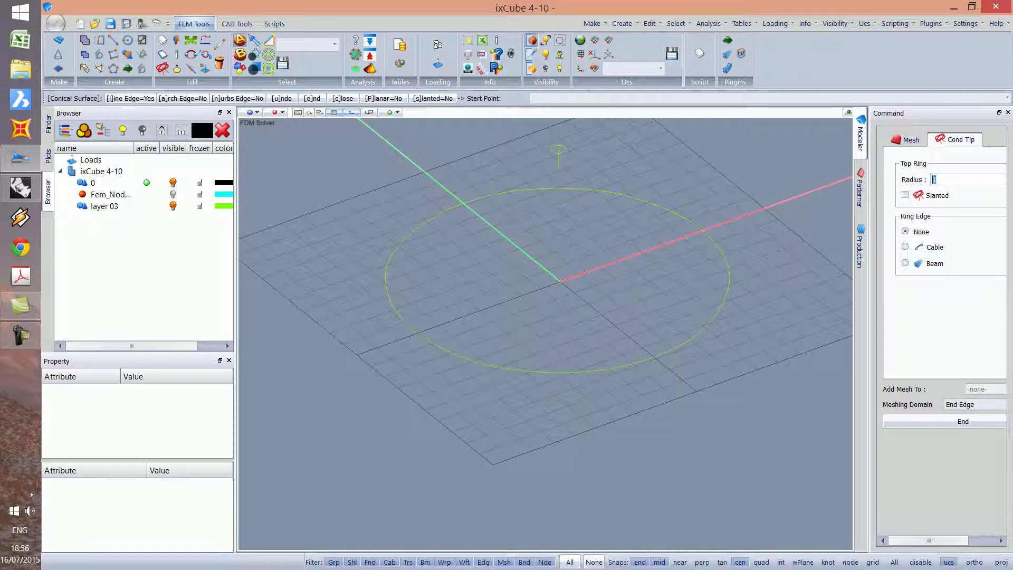
text(.3)
key(Tab)
key(Tab)
key(Tab)
key(Tab)
key(space)
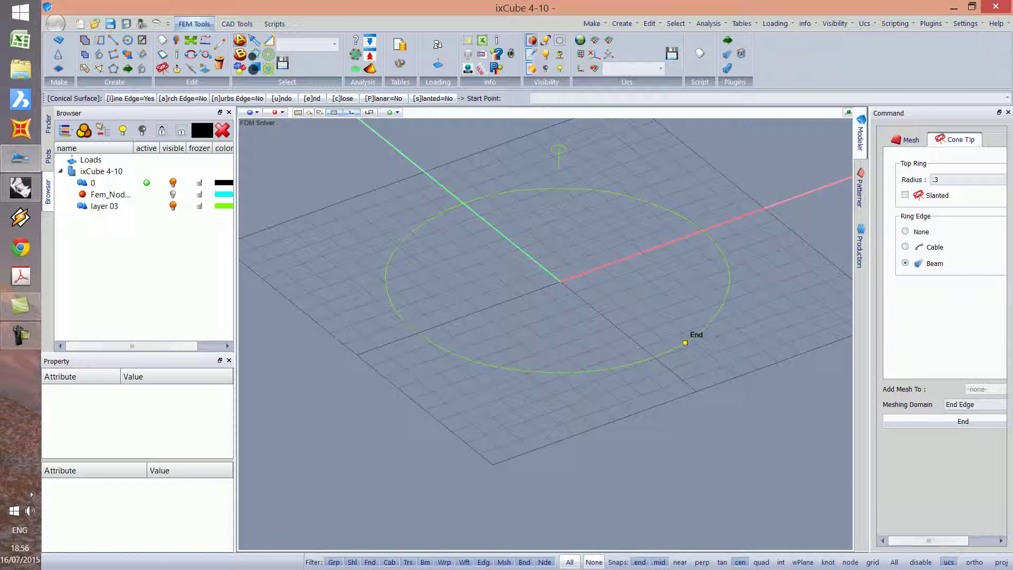
- Draw the conical surface's closed base outline with straight edges through the four segment endpoints of the base ring
click(684, 342)
click(672, 212)
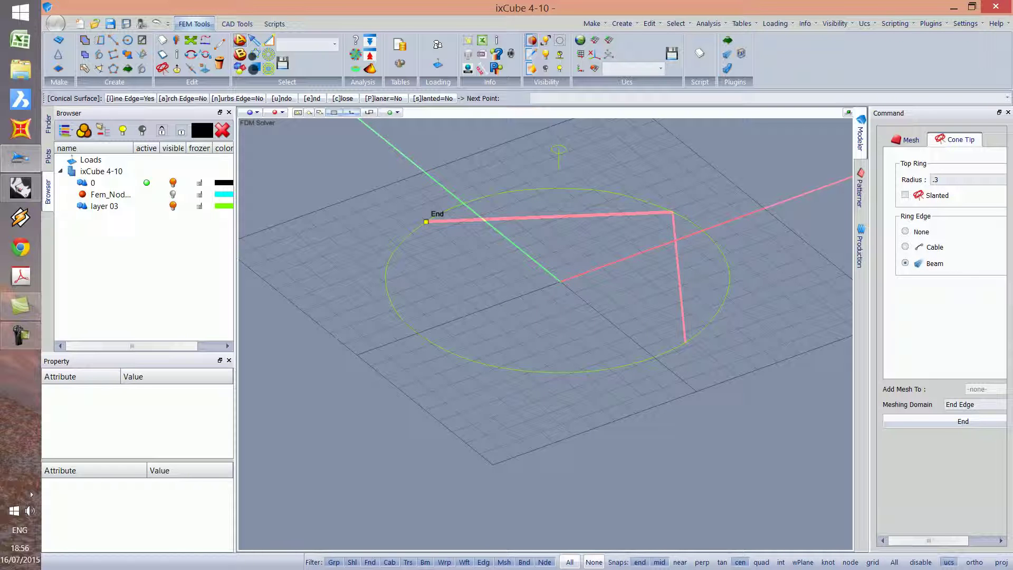
click(426, 221)
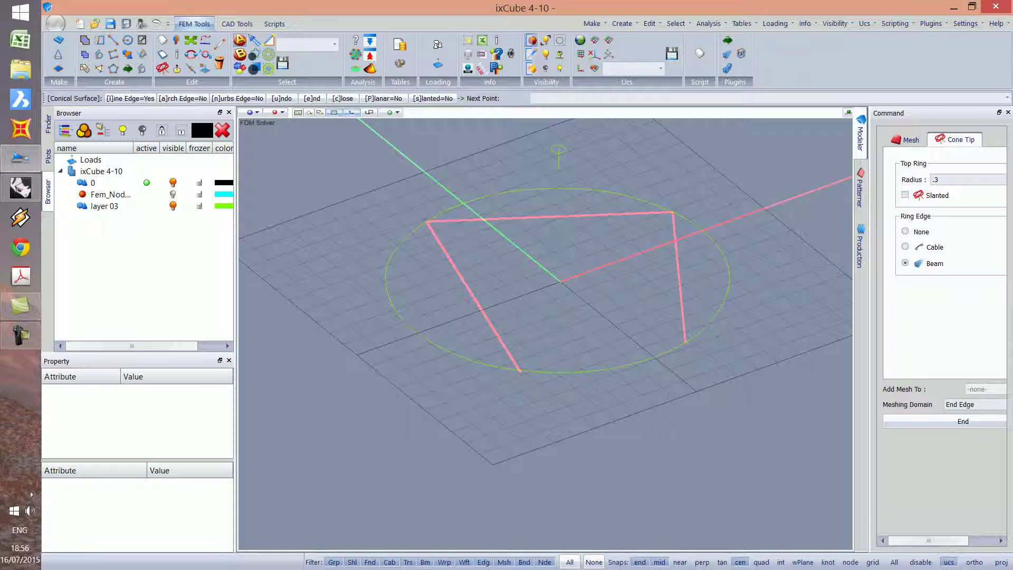
click(447, 351)
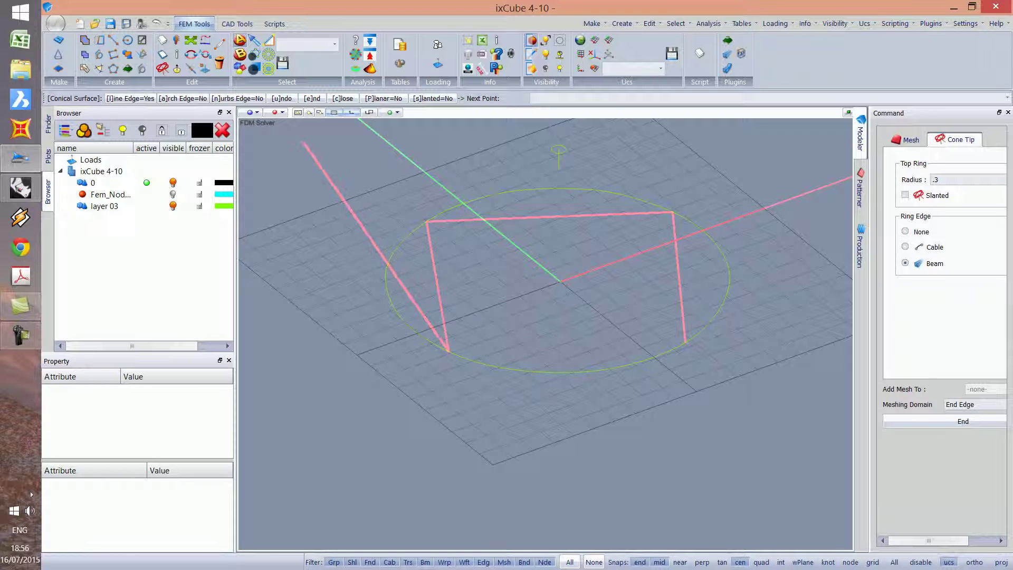
click(343, 99)
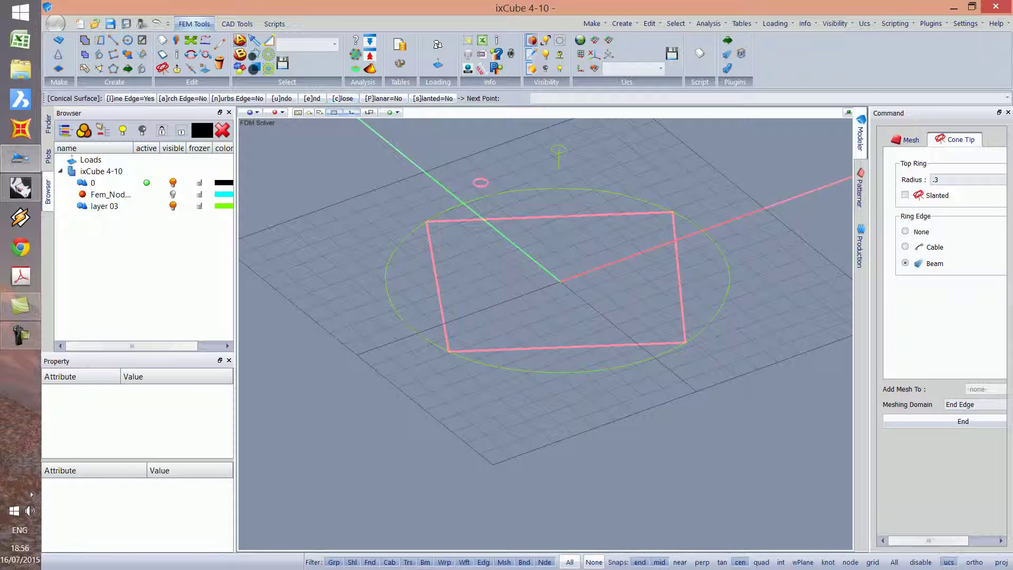
- Place the cone tip at the upper end of the vertical line inside the top circle and finish the conical surface
scroll(558, 148, up, 3)
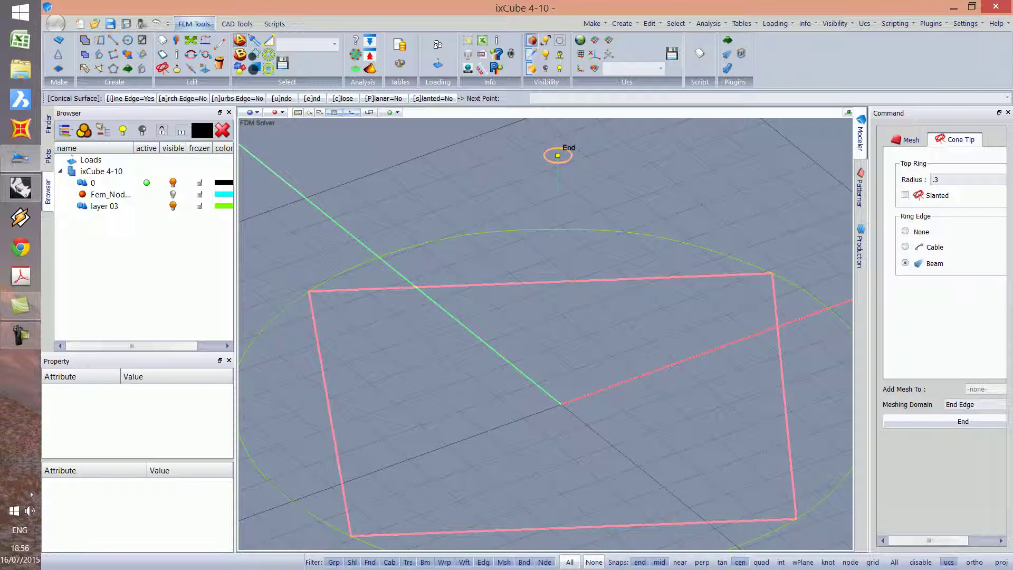
click(557, 155)
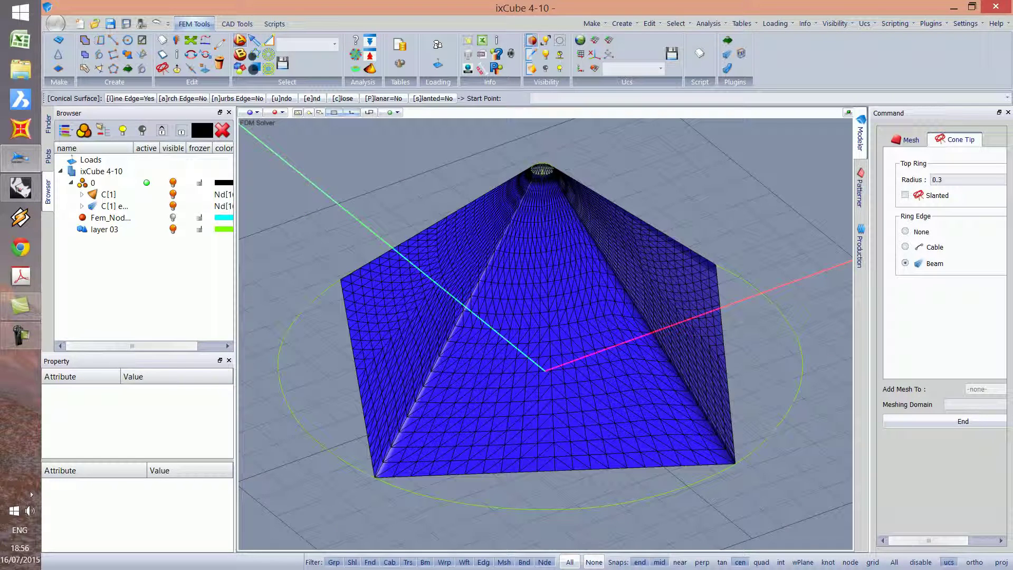
click(963, 421)
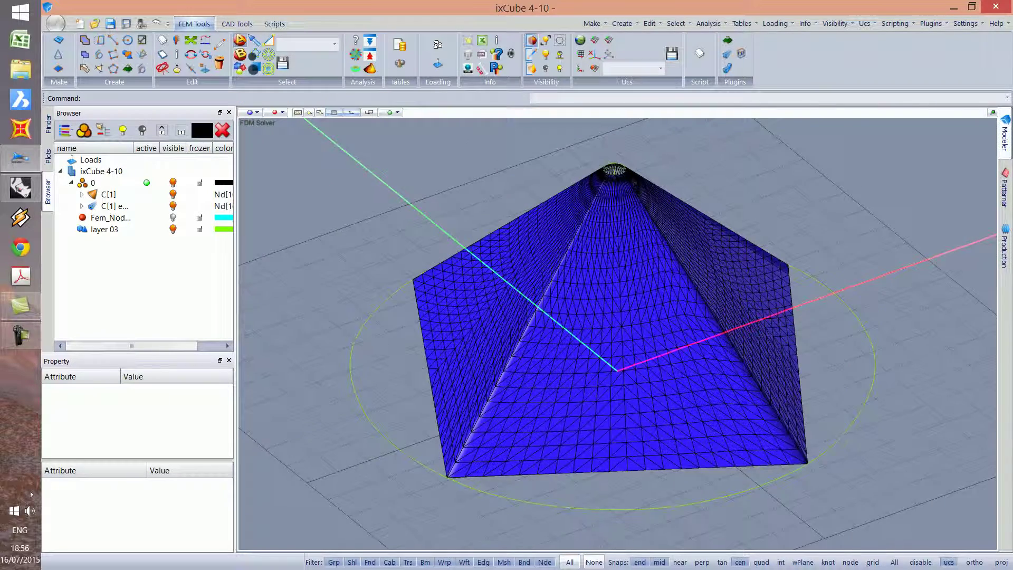
middle_drag(791, 338, 773, 391)
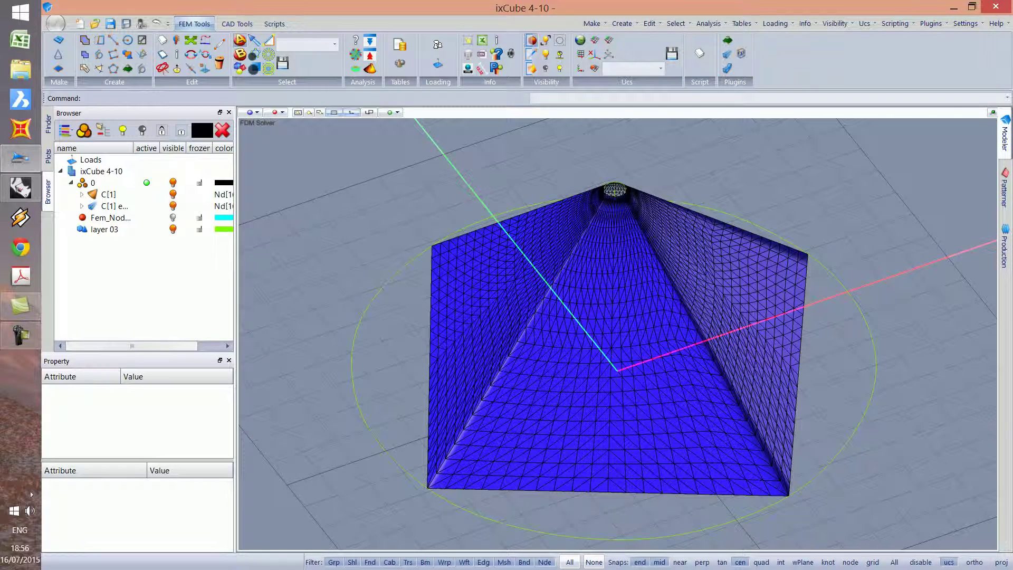
- Examine the edge chains of the conical surface one after another, from the base edges to the top ring
click(82, 206)
click(120, 217)
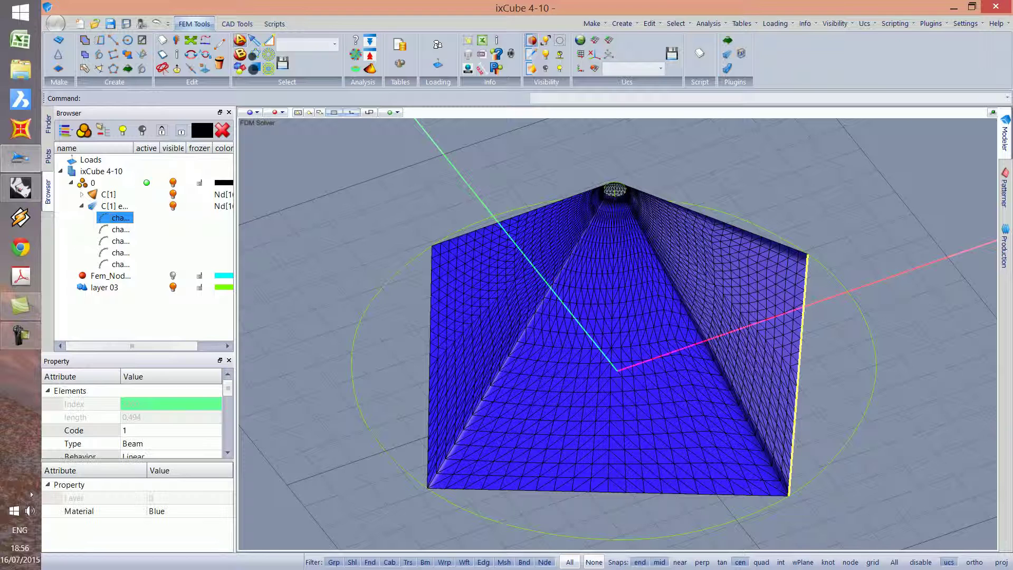
key(Down)
key(Down)
key(Down)
key(Down)
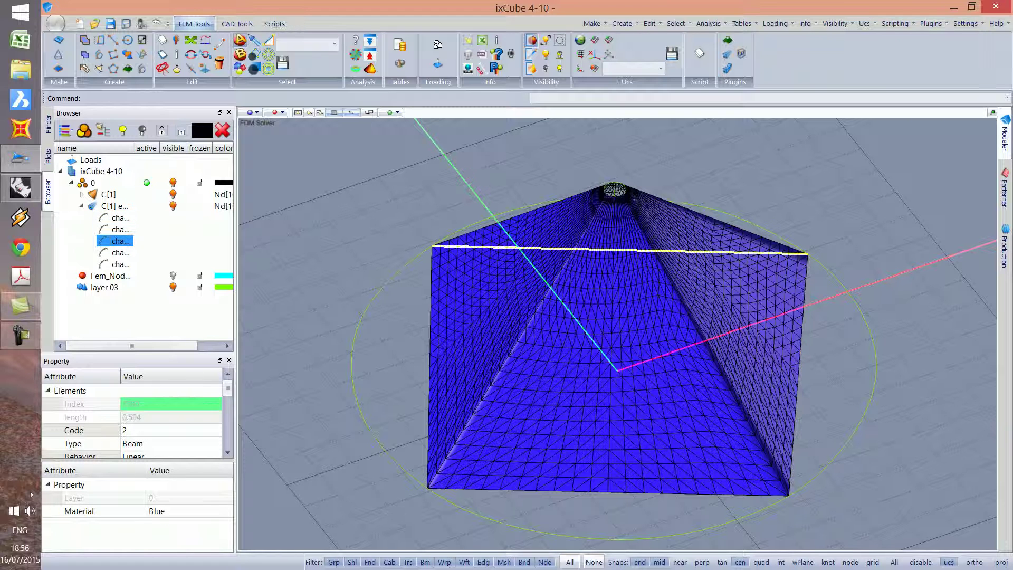
scroll(459, 259, down, 3)
middle_drag(459, 260, 414, 267)
scroll(559, 216, up, 5)
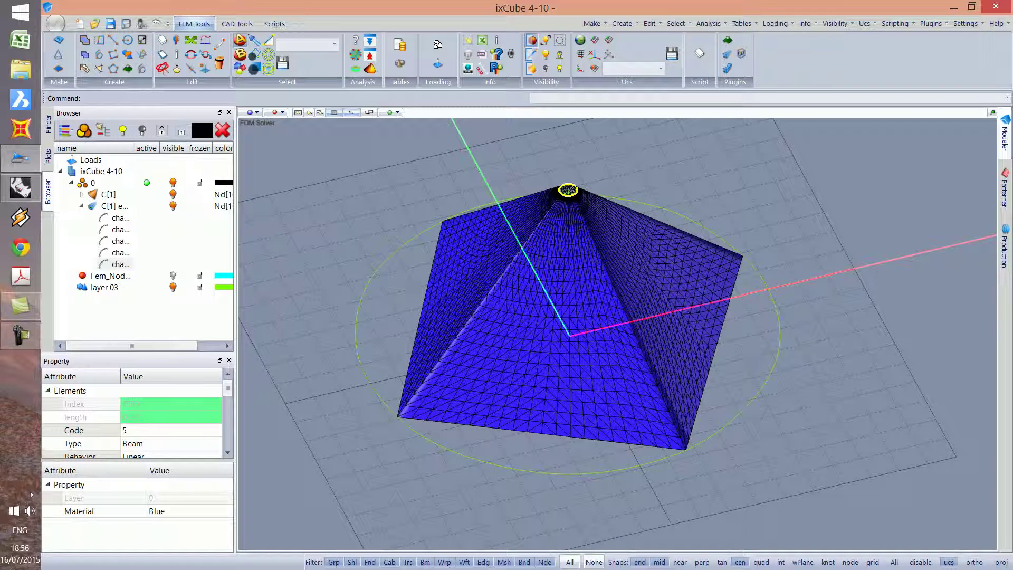
- Set up Deform chain to curve for the code 1 base edge, taking its shared corner as origin and the adjacent ring arc as target
click(120, 218)
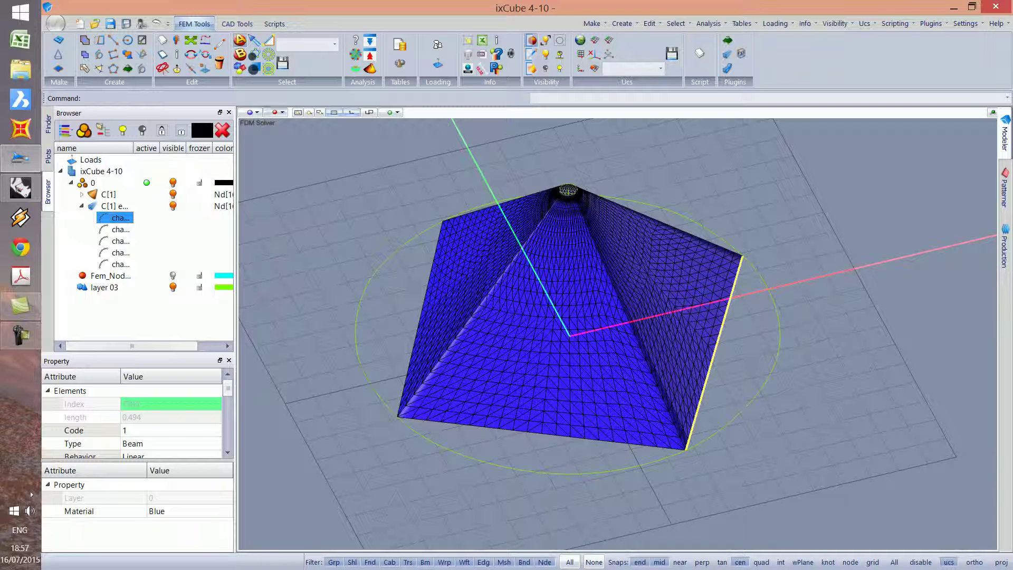
key(Escape)
click(121, 218)
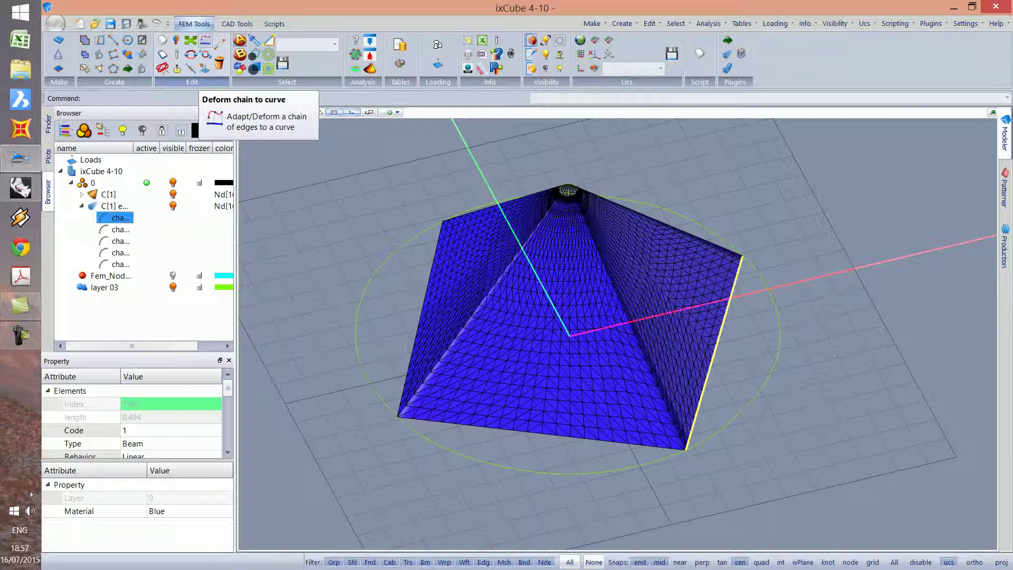
click(206, 40)
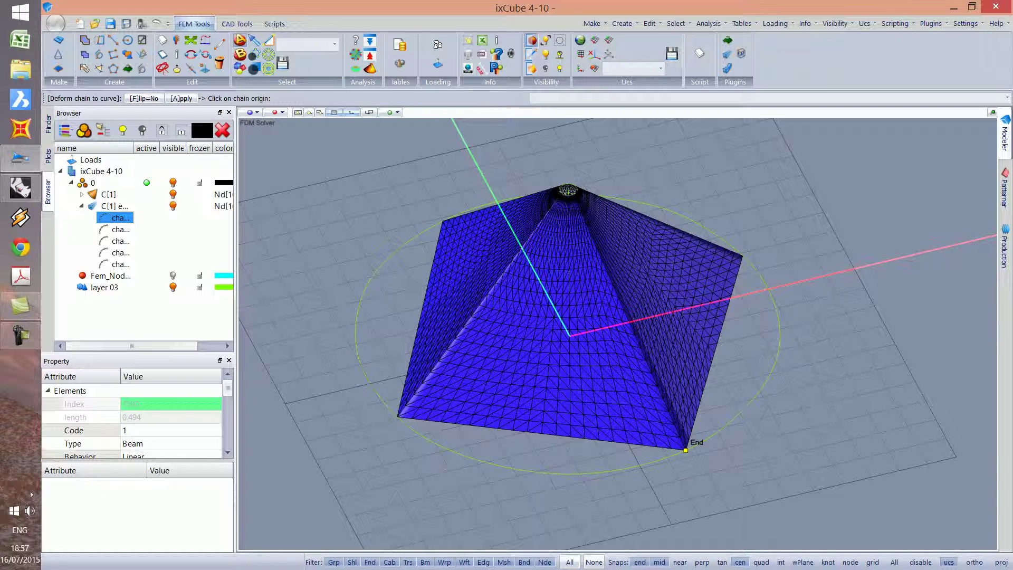
click(685, 450)
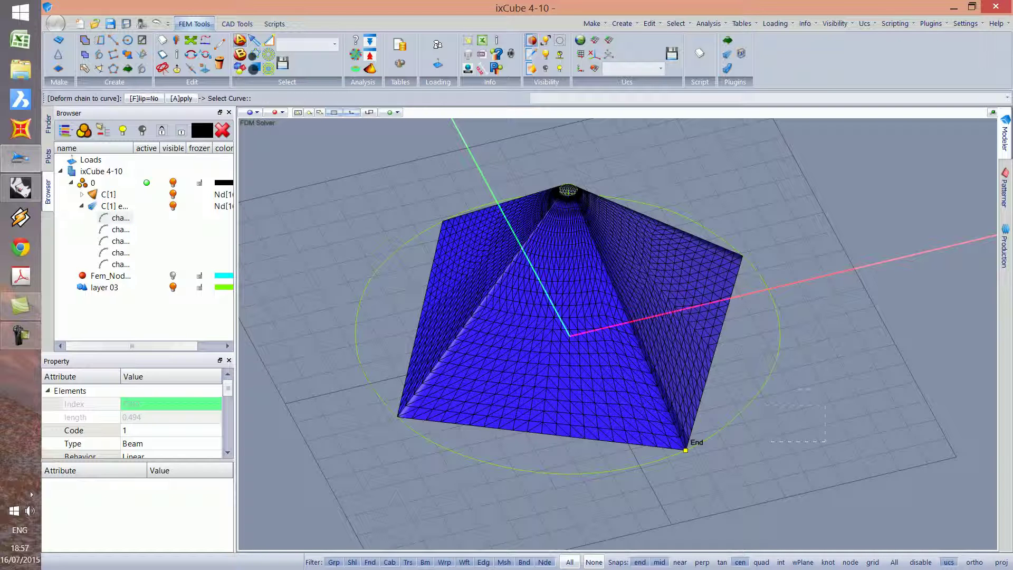
click(686, 450)
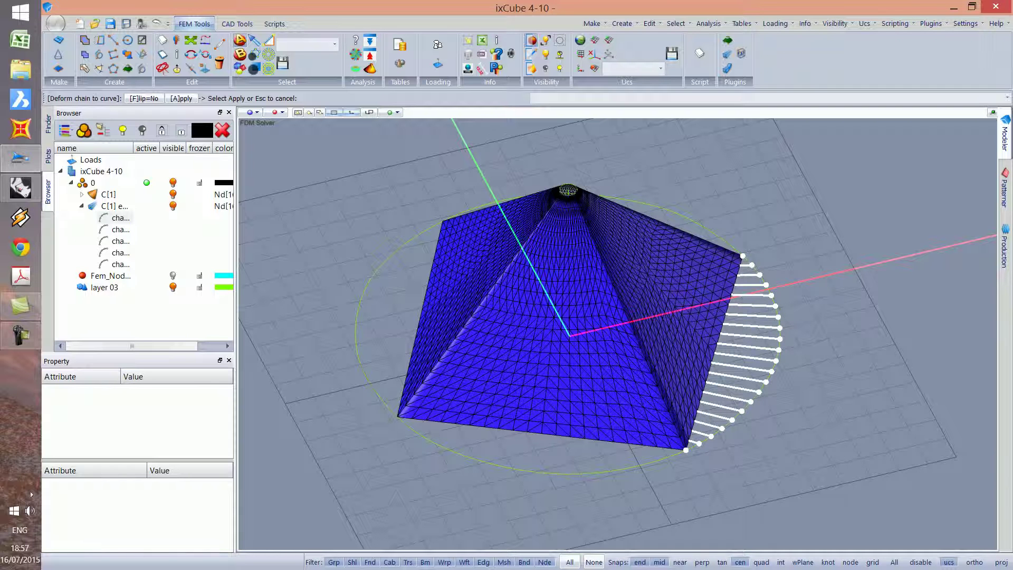
- Compare the flipped and unflipped mapping of the chain onto the arc, and apply the deformation with Flip set to No
key(f)
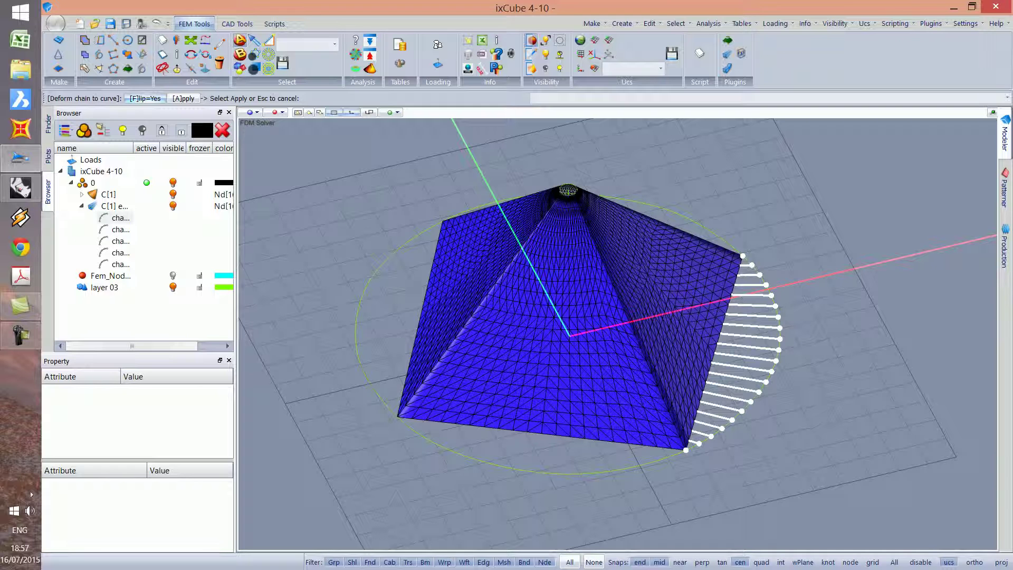
key(f)
scroll(625, 320, down, 3)
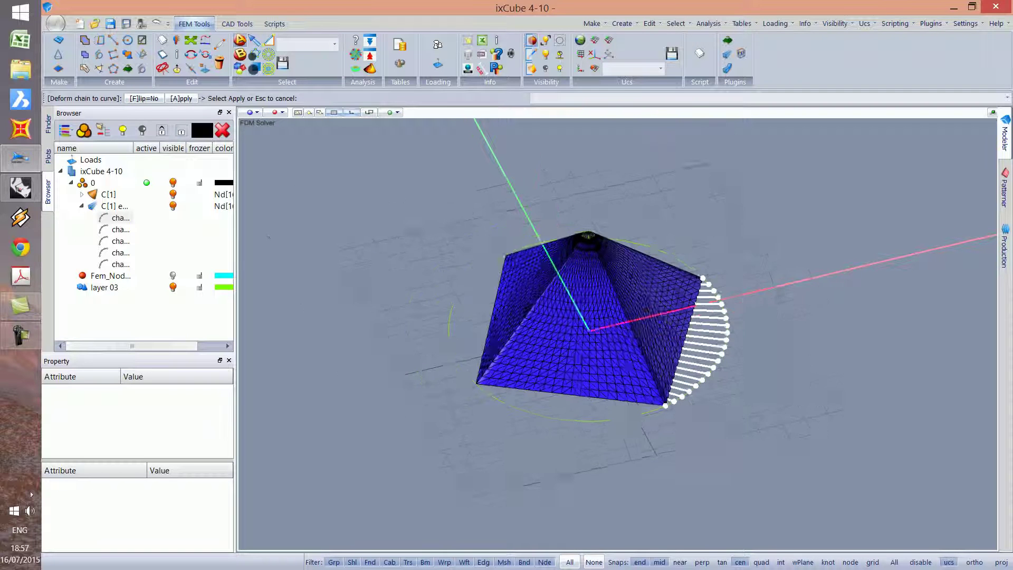
middle_drag(669, 322, 622, 329)
click(144, 98)
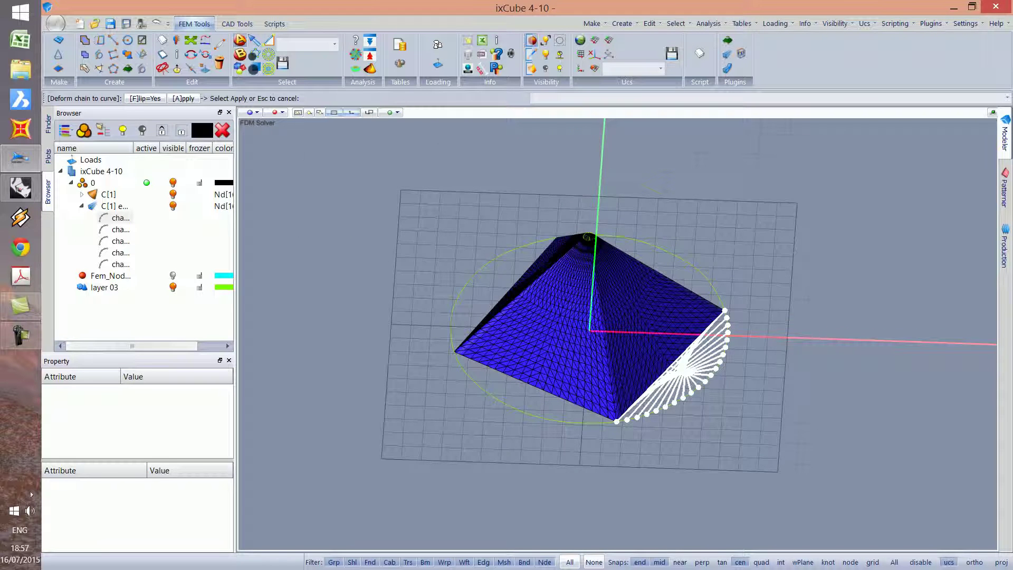
scroll(686, 370, up, 3)
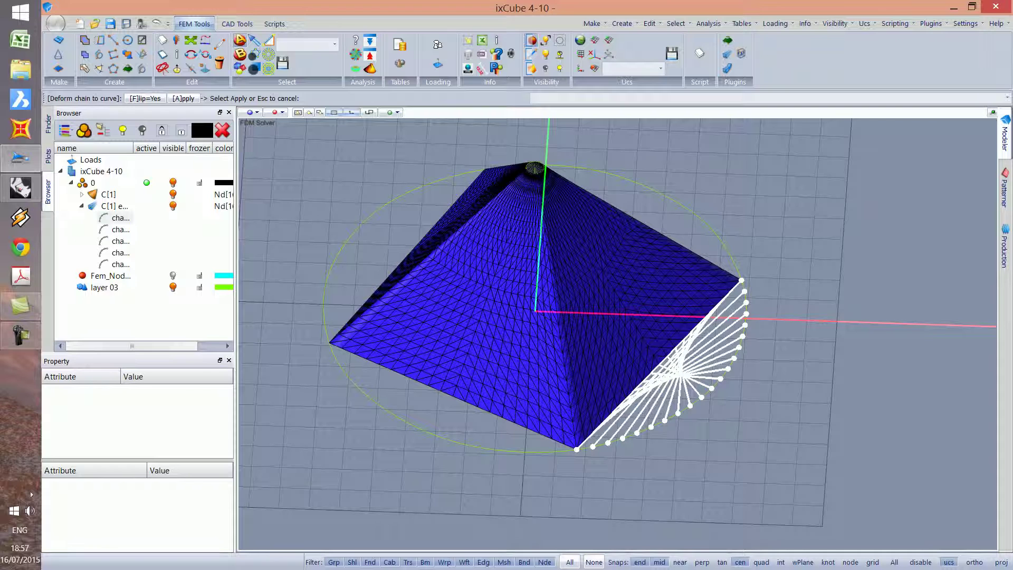
click(148, 99)
middle_drag(633, 337, 612, 339)
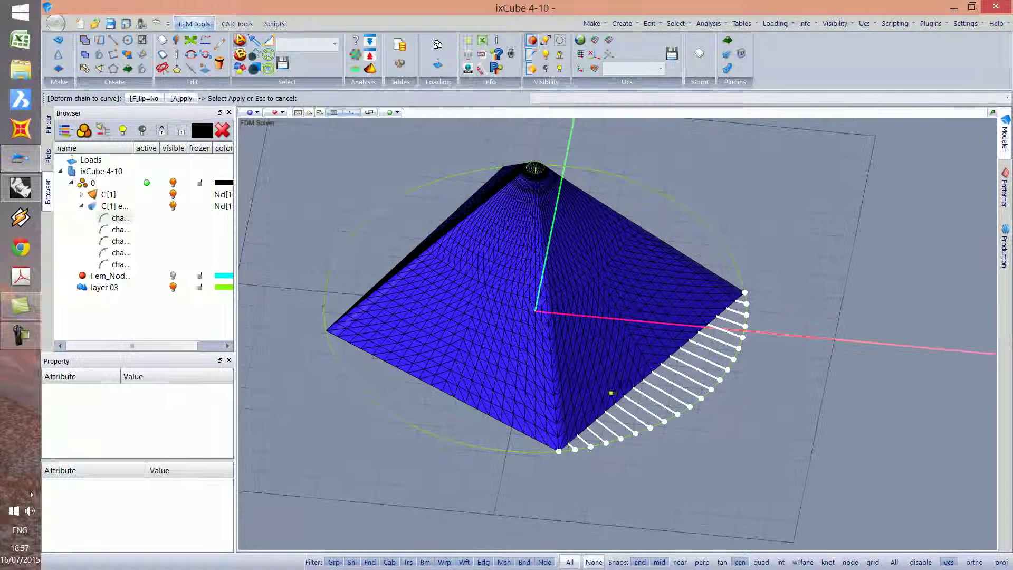
click(180, 98)
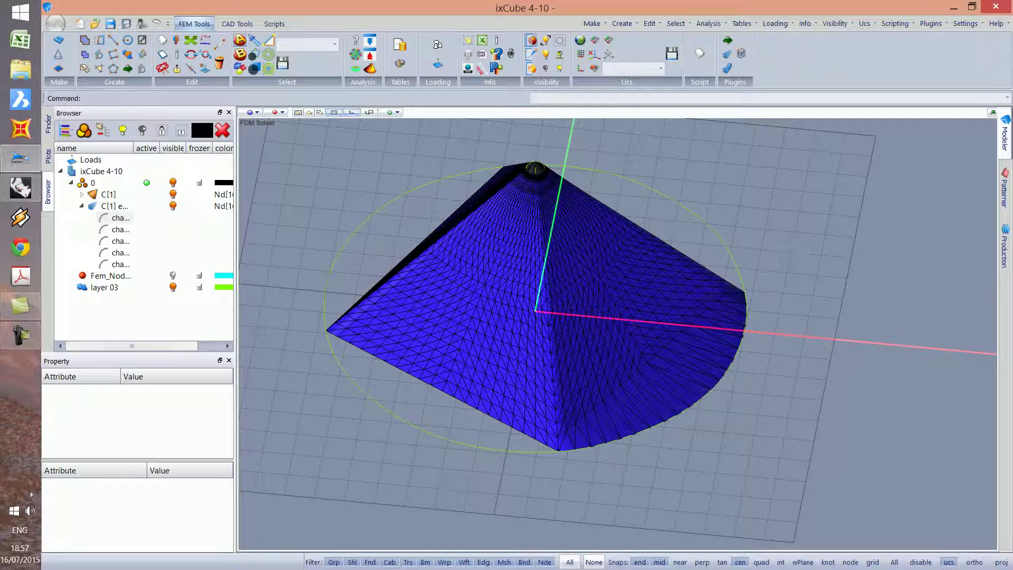
- Deform the code 2 base edge chain onto its adjacent ring arc, starting from the corner shared with the curved edge
middle_drag(686, 316, 533, 328)
click(120, 229)
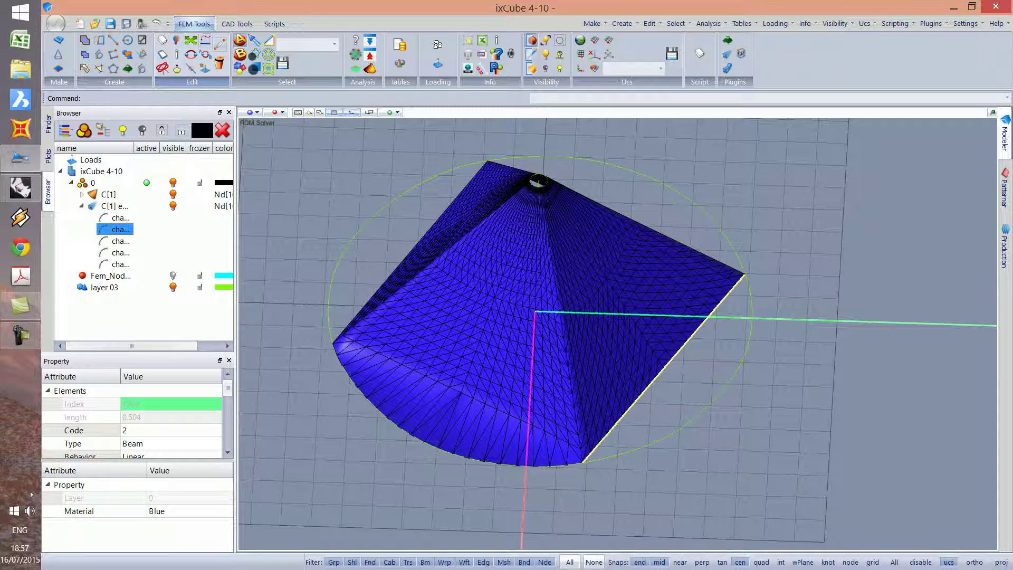
click(205, 40)
click(583, 462)
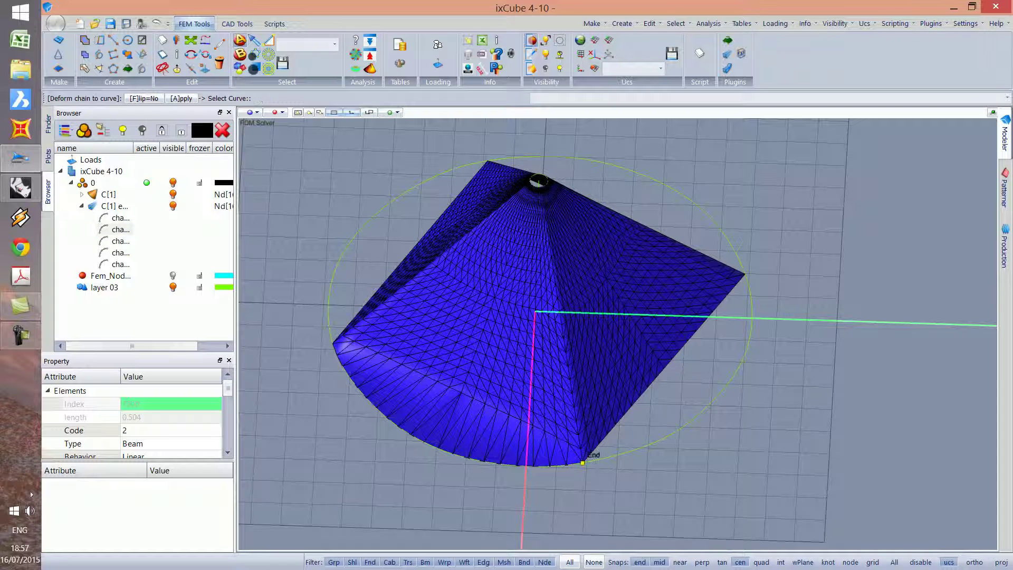
click(583, 462)
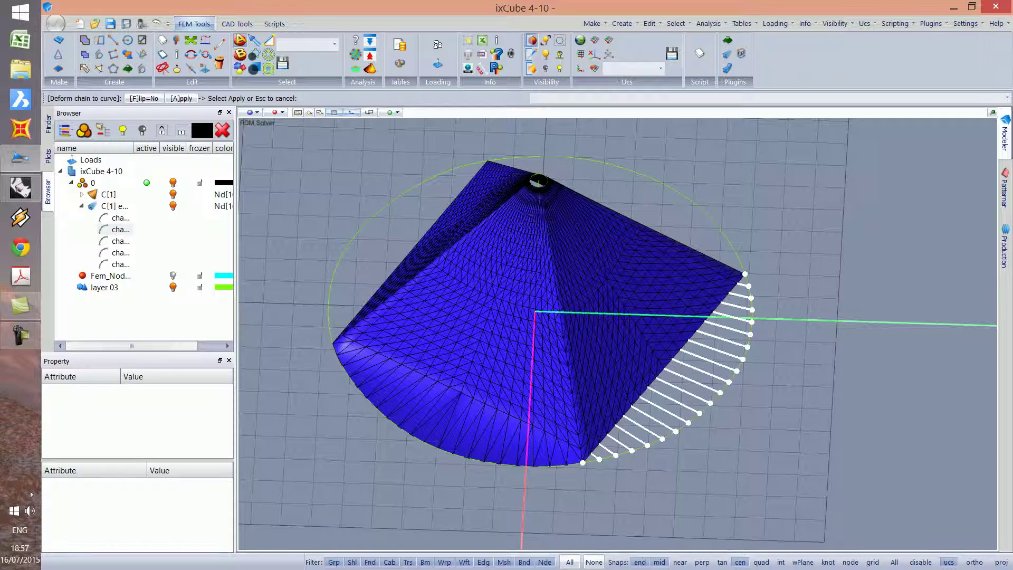
click(181, 98)
- Deform the code 3 base edge chain onto its ring arc, using the corner shared with the second curved edge as origin
middle_drag(581, 316, 358, 316)
key(Return)
click(524, 298)
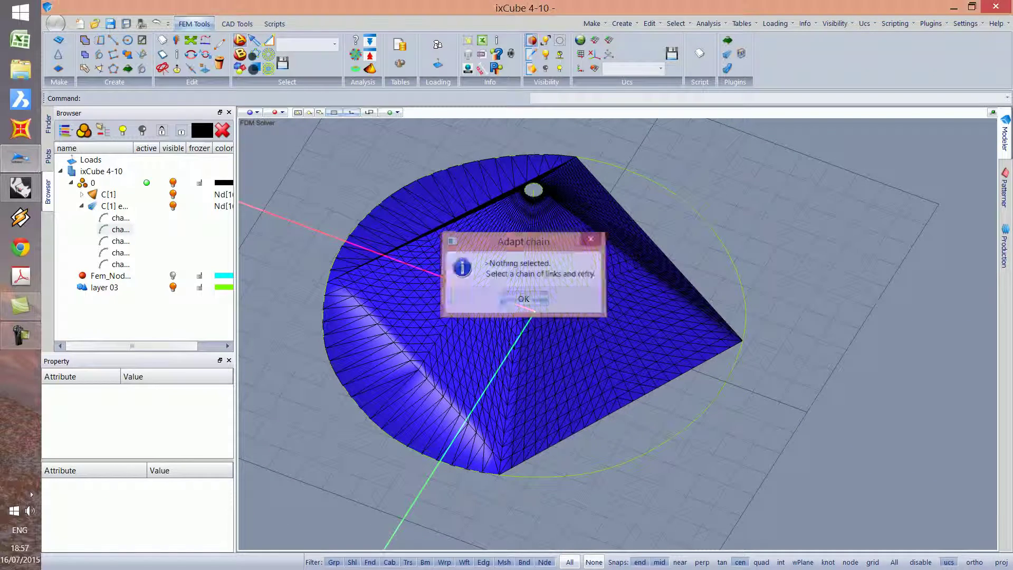
click(120, 241)
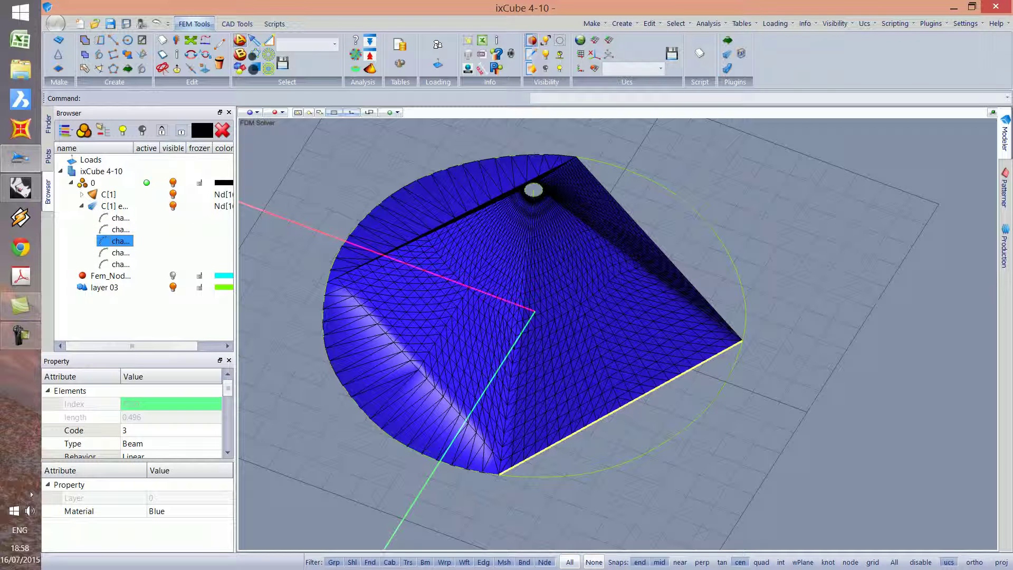
key(Return)
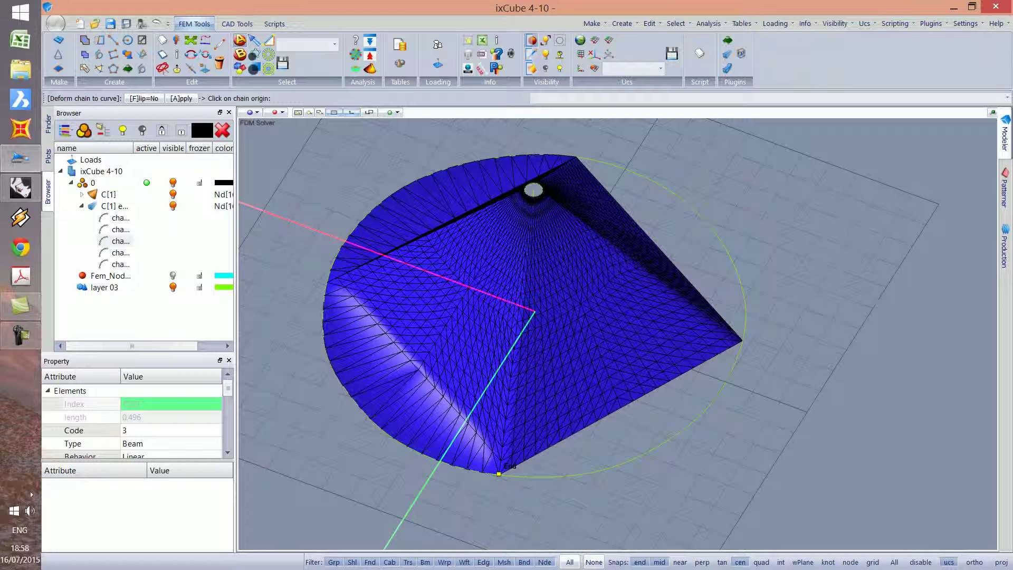
click(499, 473)
click(500, 475)
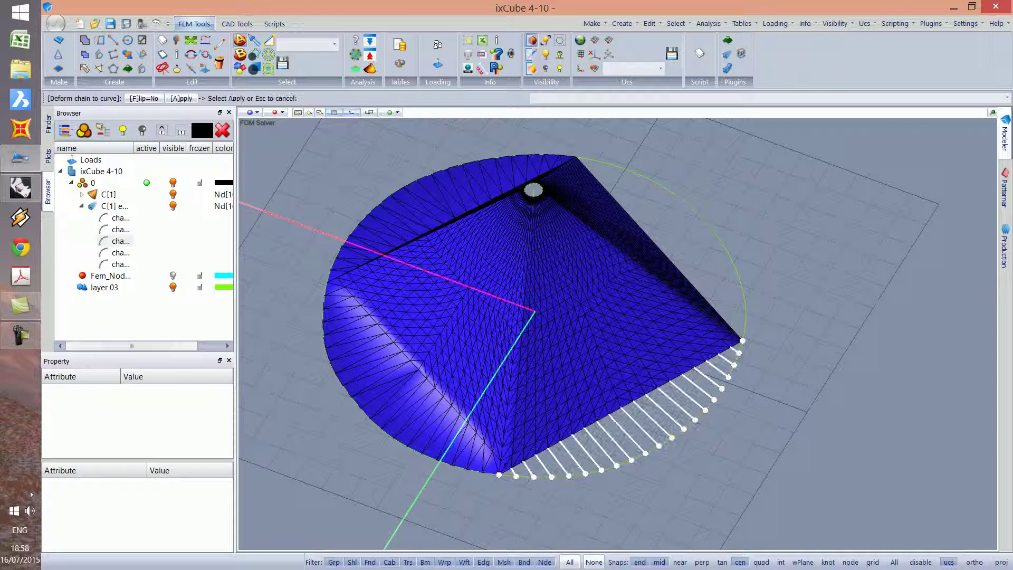
click(181, 98)
- Deform the code 4 base edge chain onto the remaining ring arc, starting from the corner shared with the third edge
middle_drag(581, 316, 398, 290)
click(120, 253)
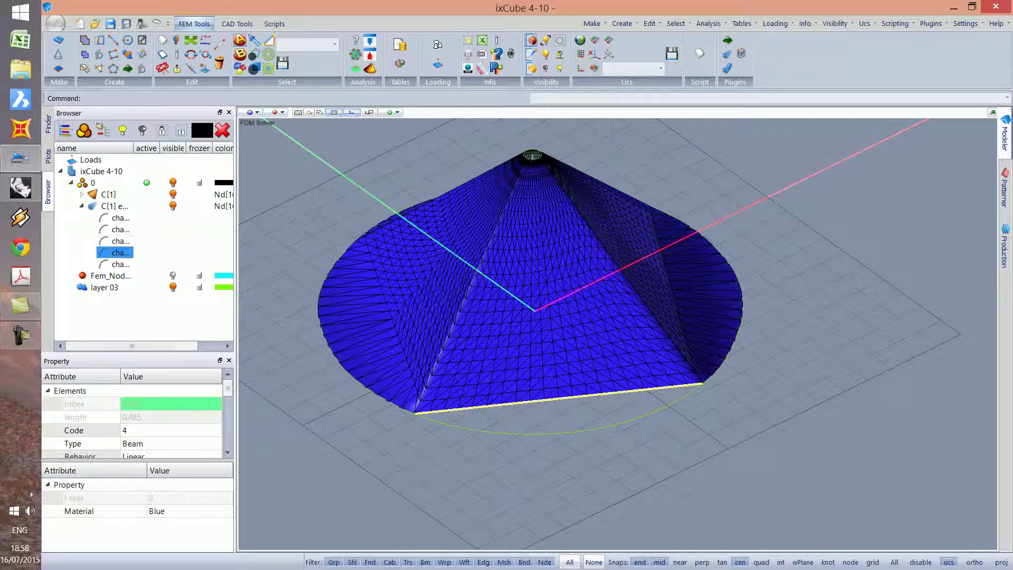
key(Return)
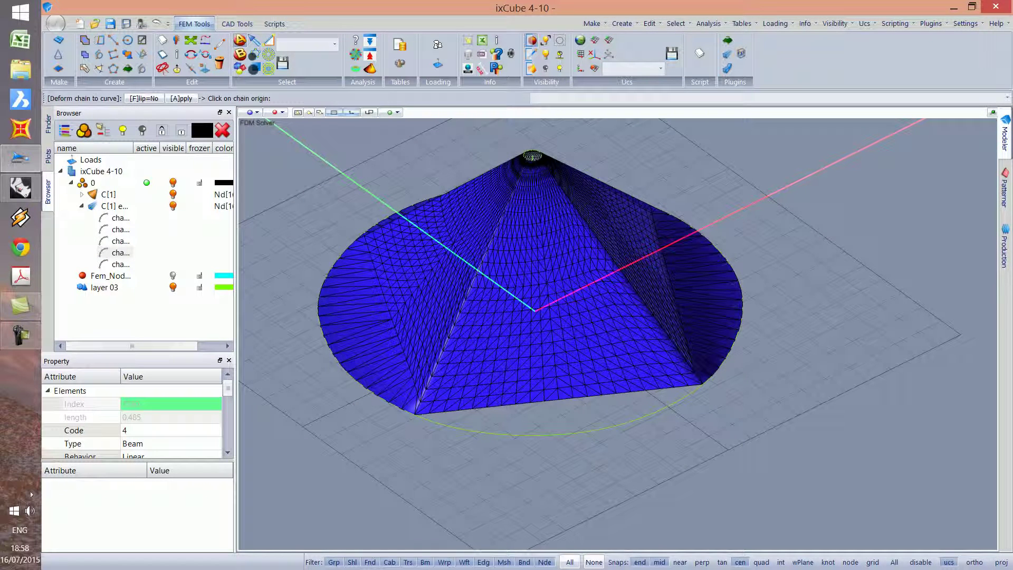
click(415, 414)
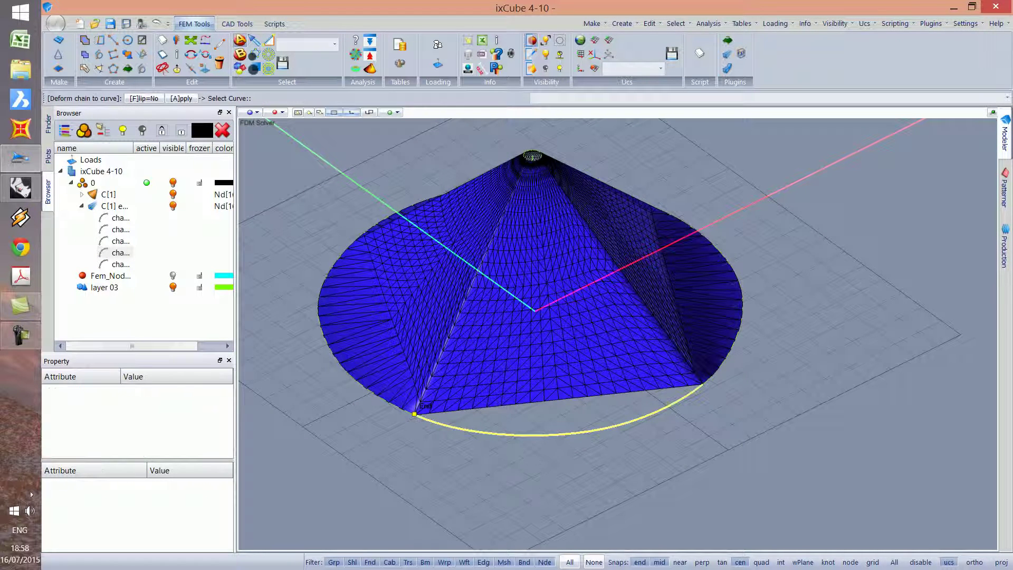
click(535, 443)
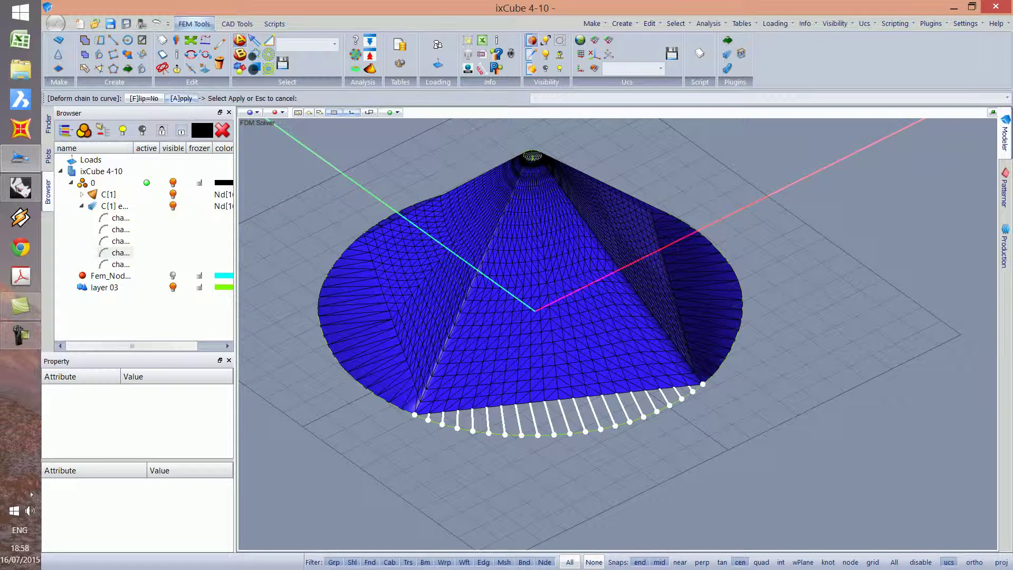
click(187, 99)
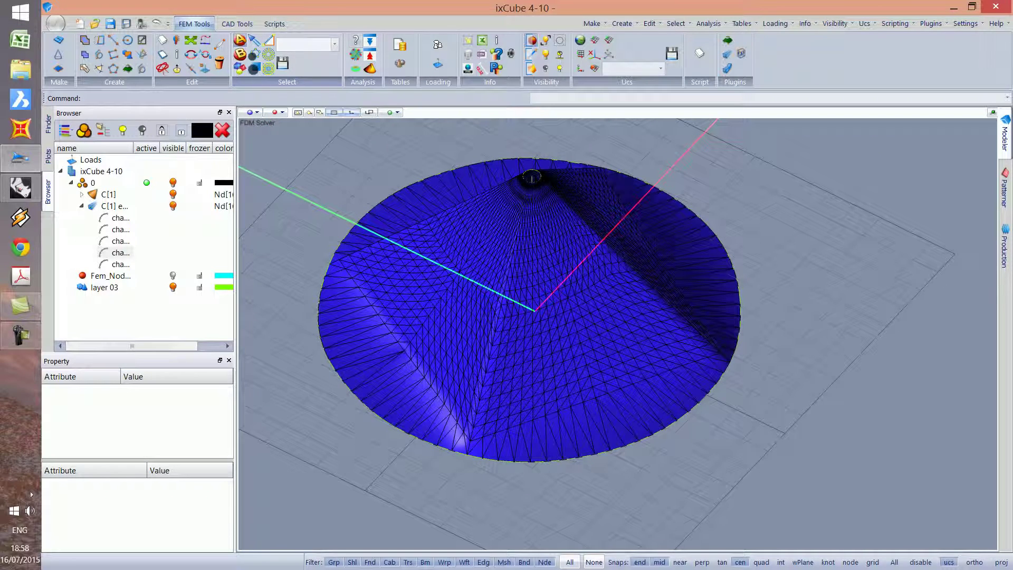
- Run the Model Checker Wizard on all elements with the Only Form-Finding And Patterning option and finish it
click(356, 40)
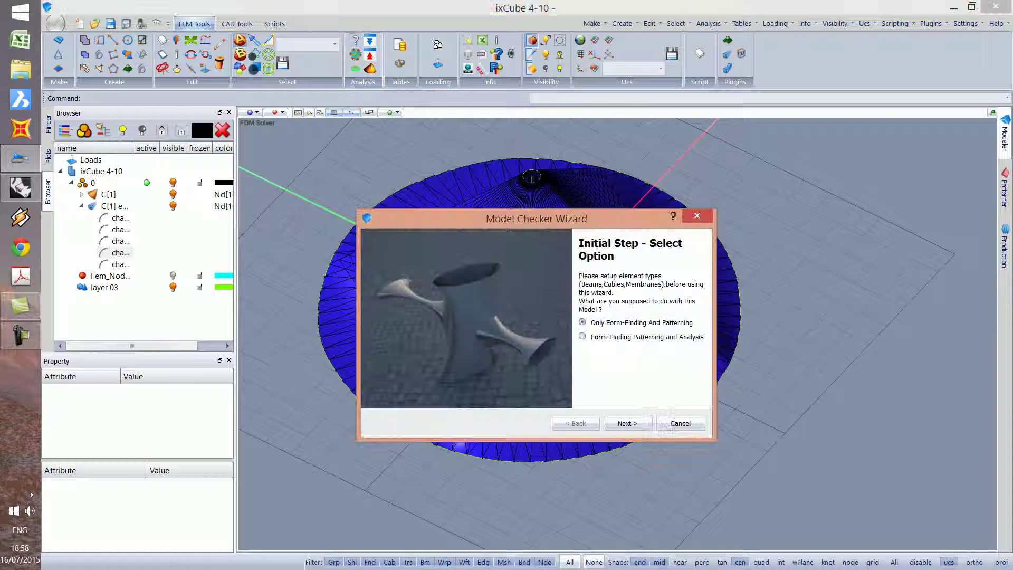
click(627, 424)
click(641, 295)
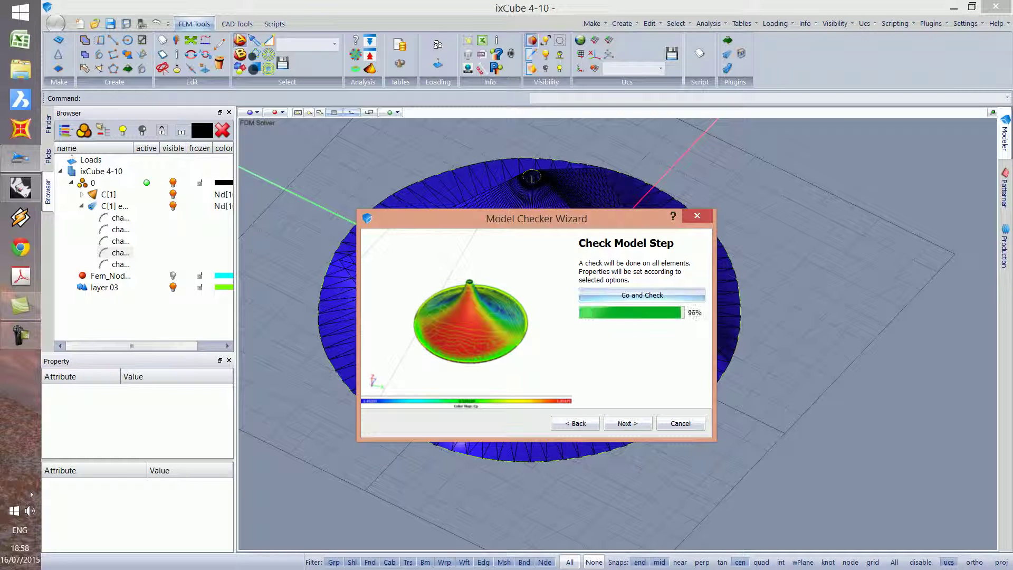
click(627, 423)
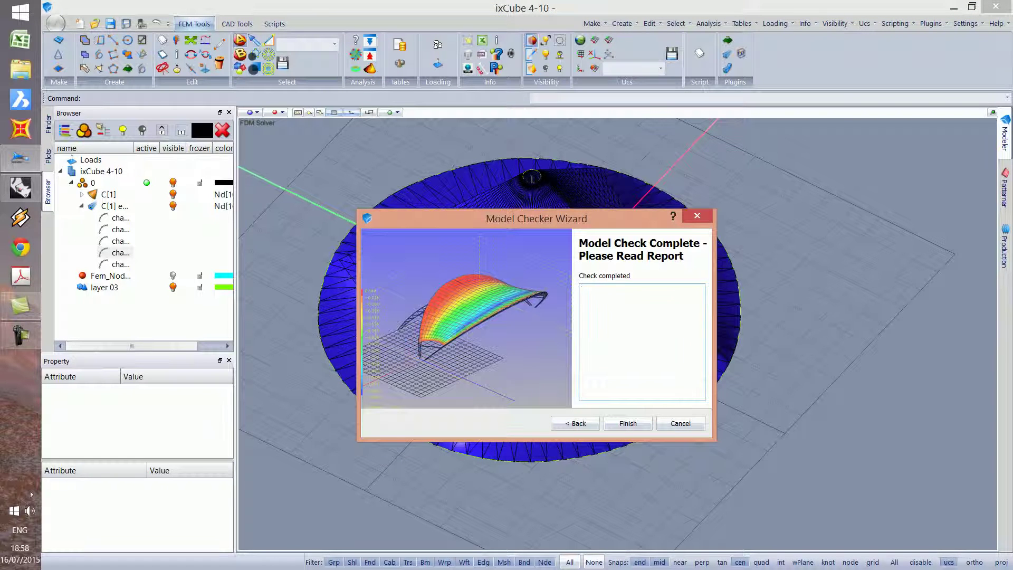
click(627, 423)
- Save the model as 00 in ixCube 4-10 binary format, as required for form-finding
click(351, 56)
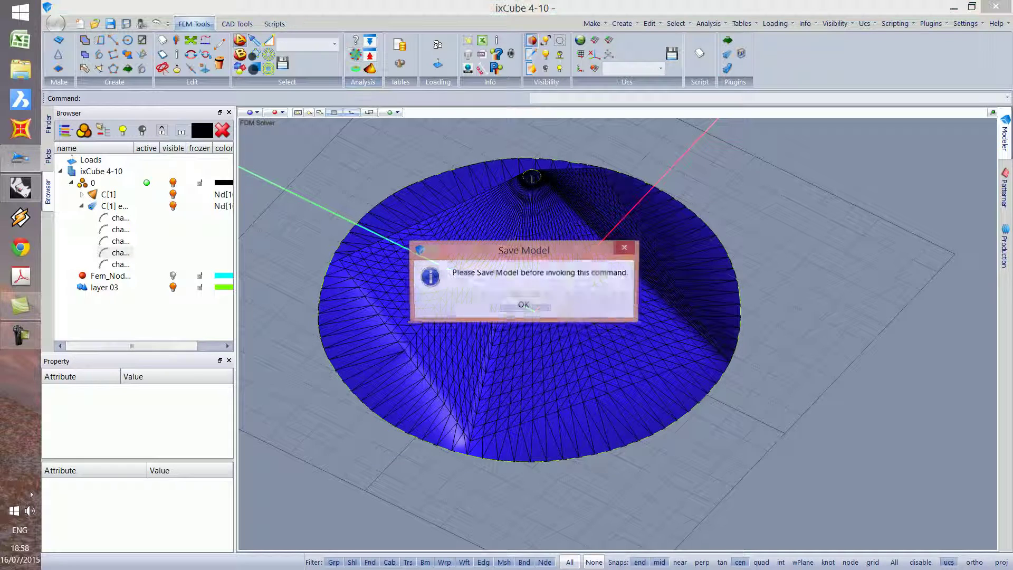
key(Return)
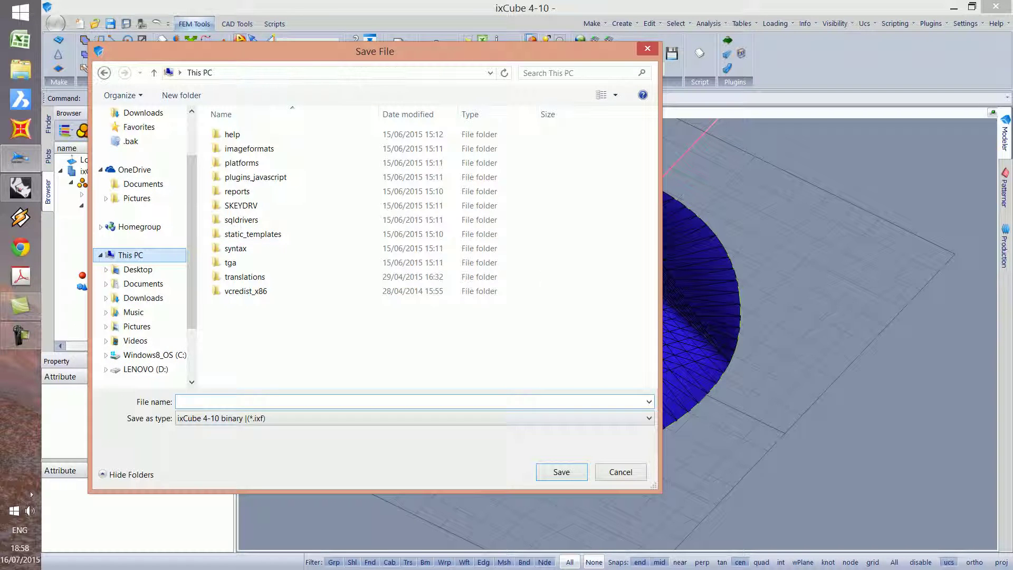
text(00)
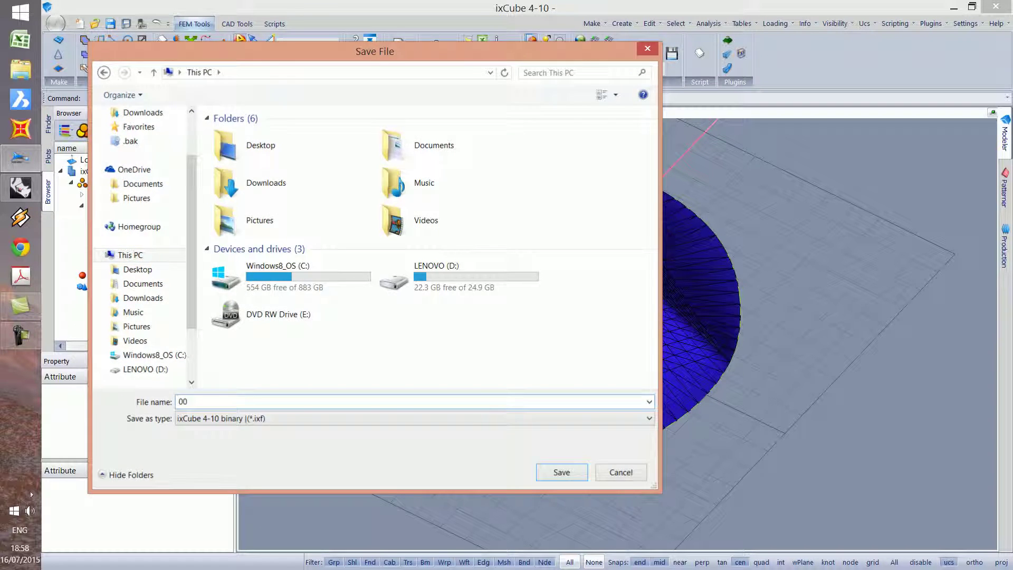
key(Return)
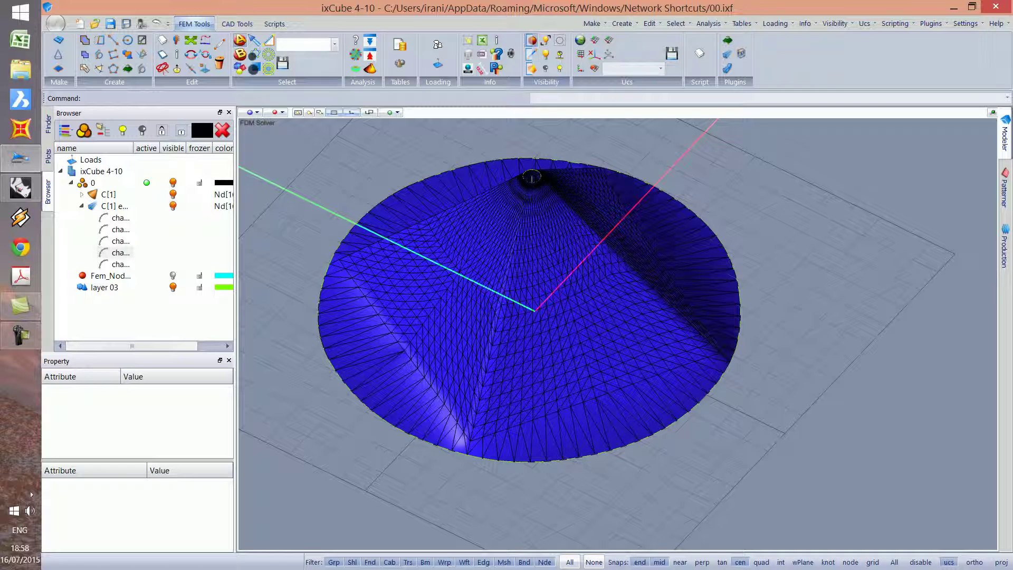
- Run the form-finding solver on the conical membrane and inspect the relaxed shape from a lower angle
click(356, 55)
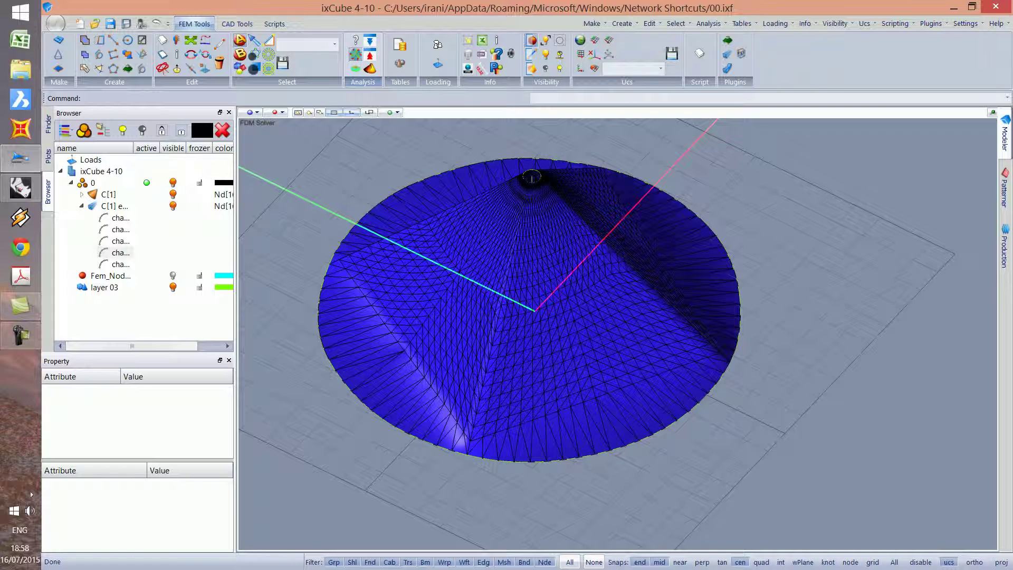
click(356, 54)
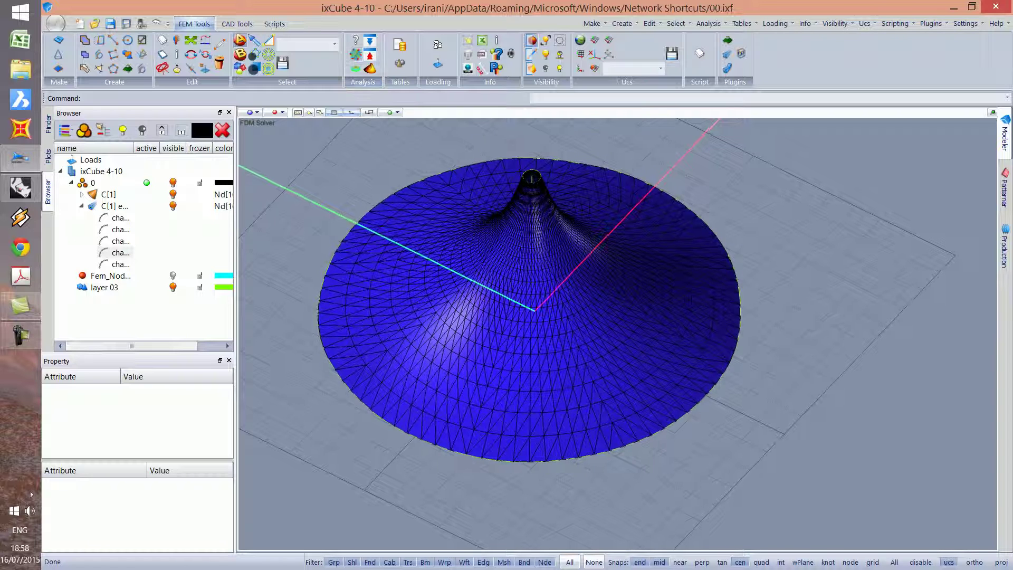
mouse_move(422, 337)
middle_down()
mouse_move(422, 240)
mouse_move(435, 342)
middle_up()
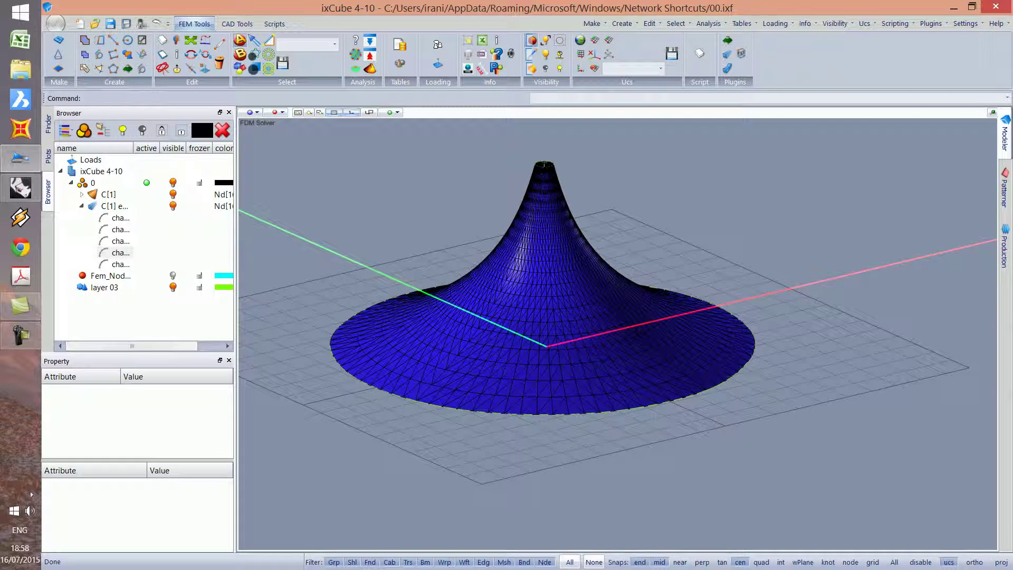